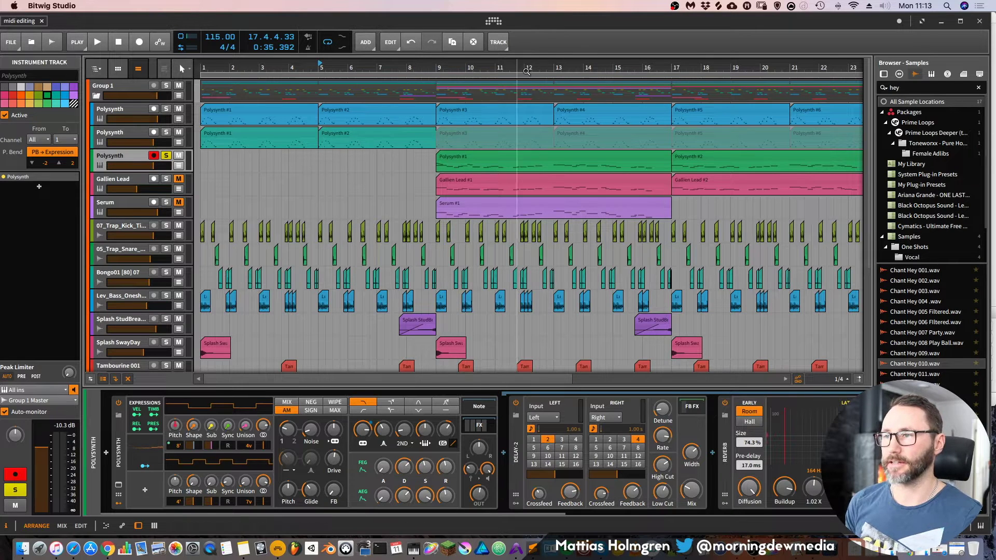
Step: Create an empty four-bar clip on the third Polysynth track, spanning bar 5 to bar 9
mouse_move(529, 67)
mouse_down()
mouse_move(529, 58)
mouse_move(530, 69)
mouse_up()
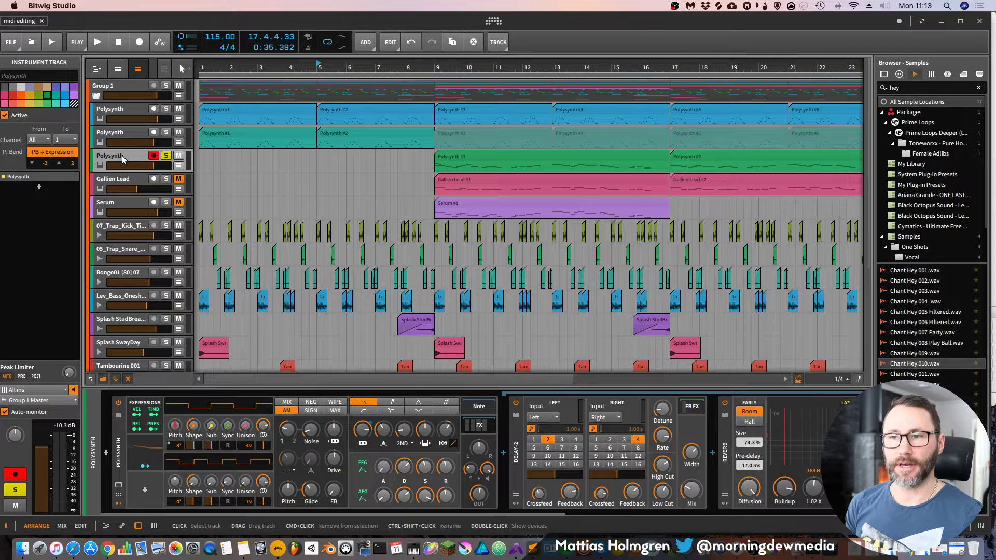
double_click(317, 159)
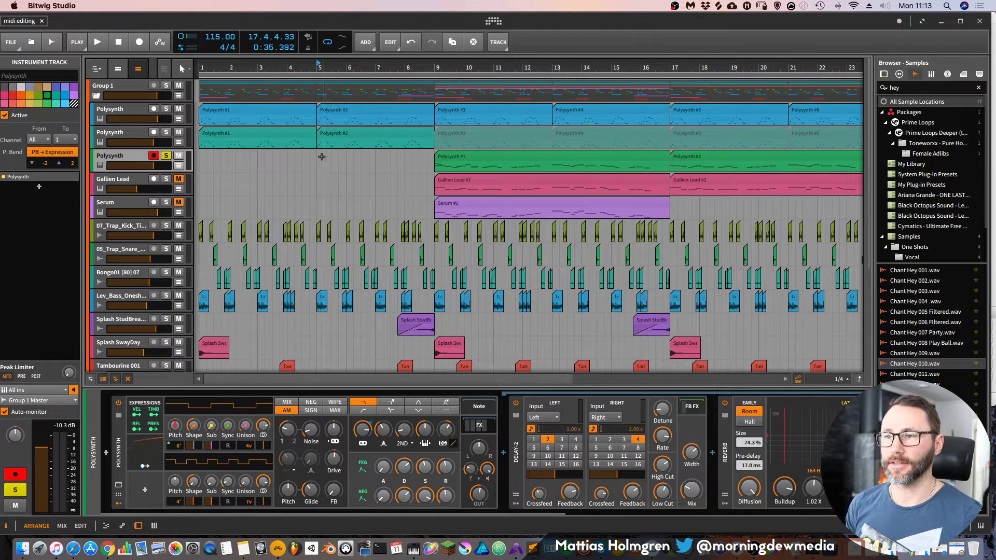
drag(345, 155, 405, 155)
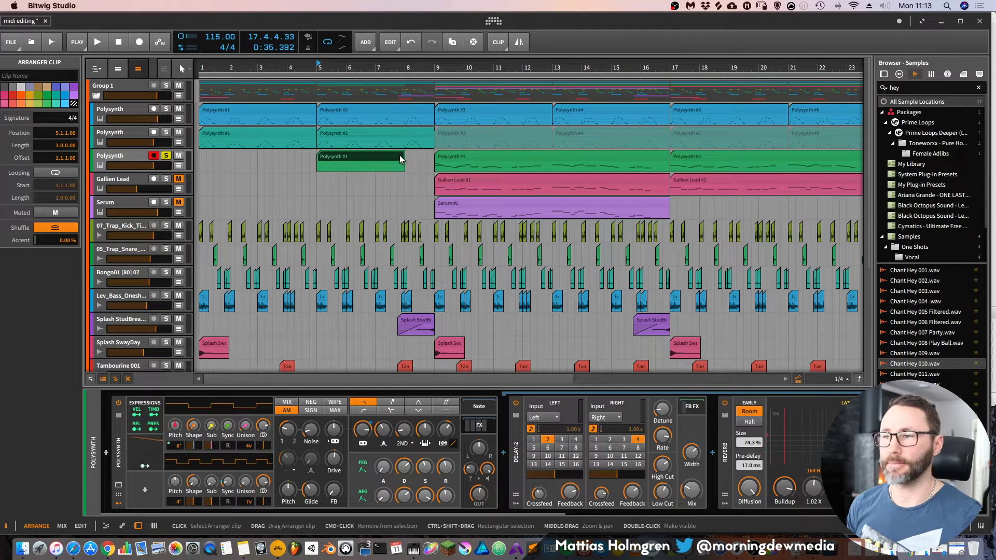
drag(404, 158, 435, 158)
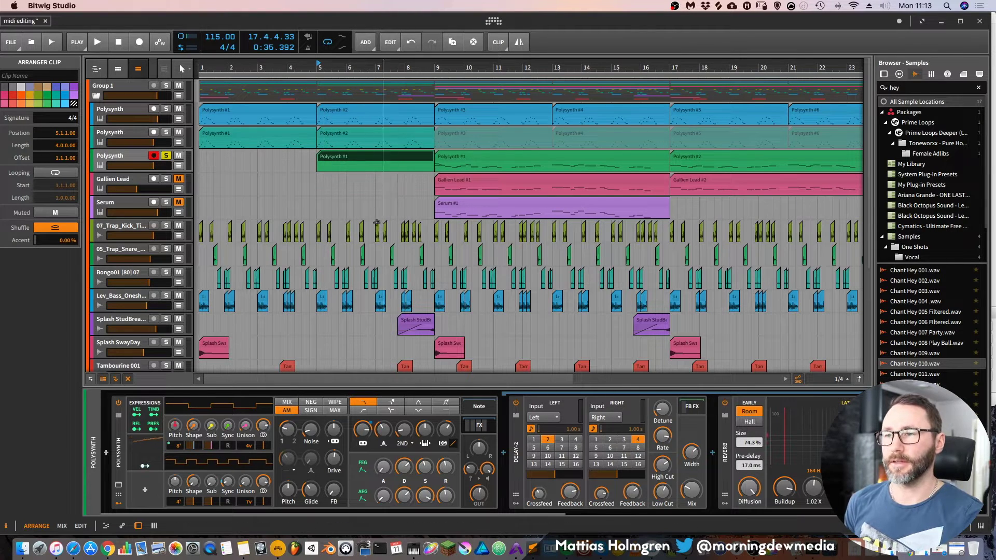
Step: Open the new clip in the note editor, reduce the editor pane's height and switch to the full Edit view
double_click(381, 157)
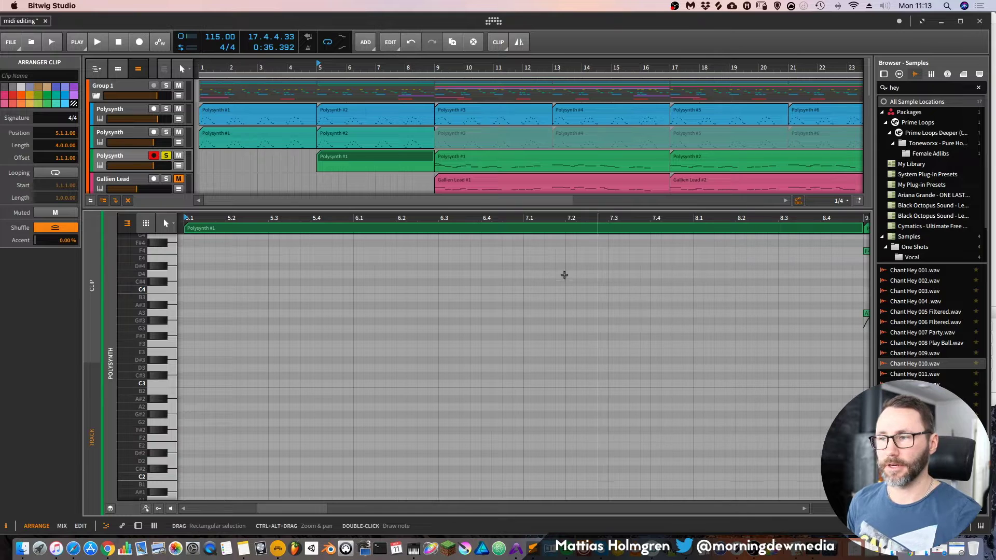
drag(512, 210, 517, 307)
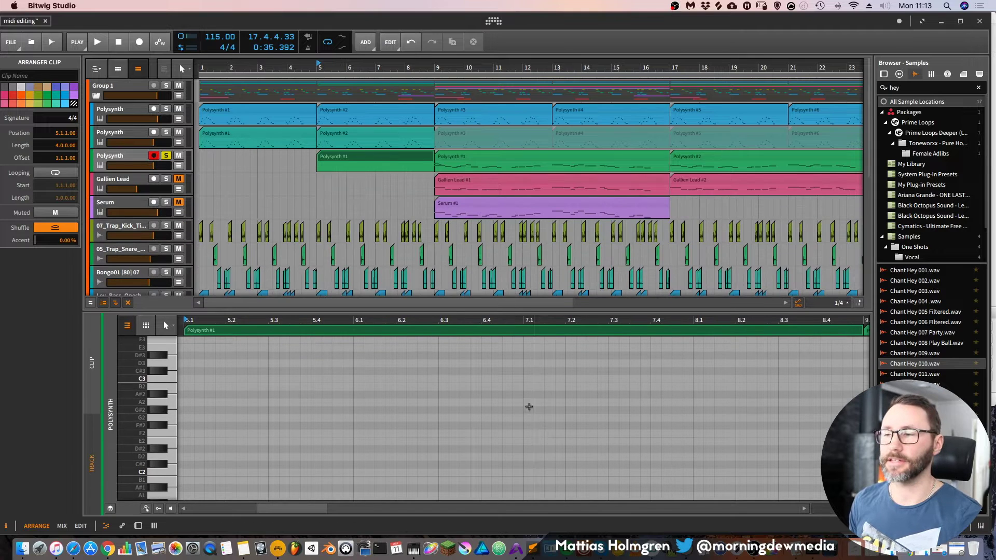
click(81, 527)
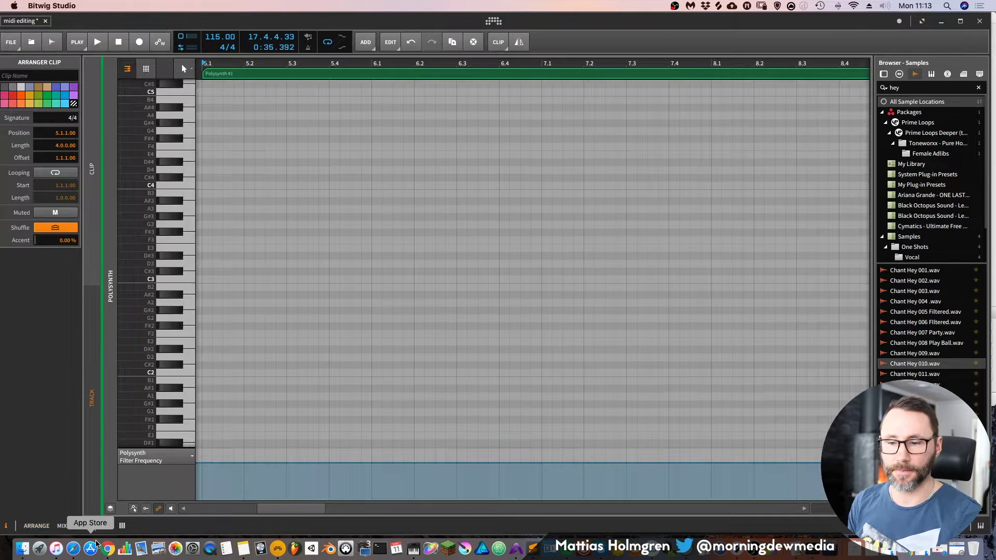
click(40, 527)
click(81, 527)
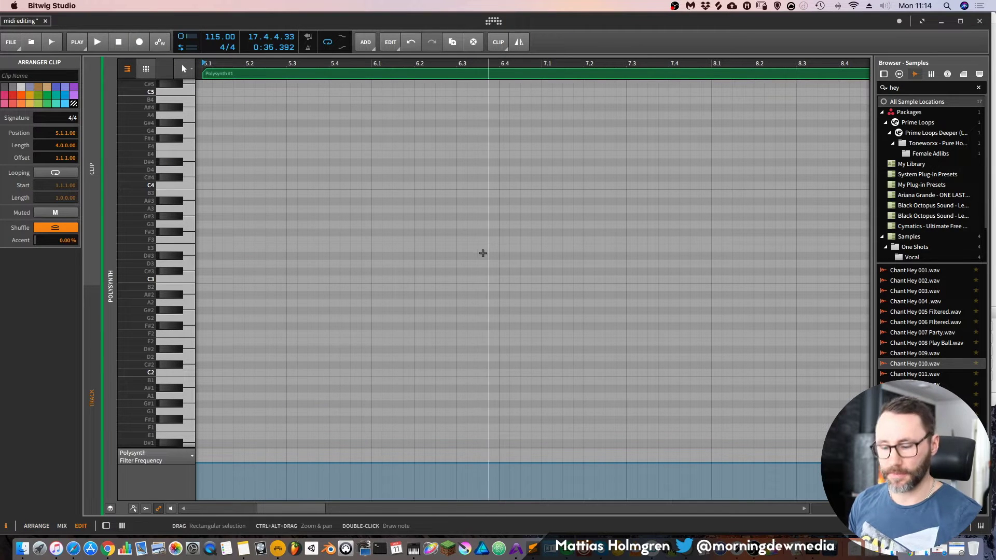
Step: Toggle repeatedly between the Arrange and Edit views, finishing in the Edit view
key(shift+Tab)
key(shift+Tab)
key(shift+Tab)
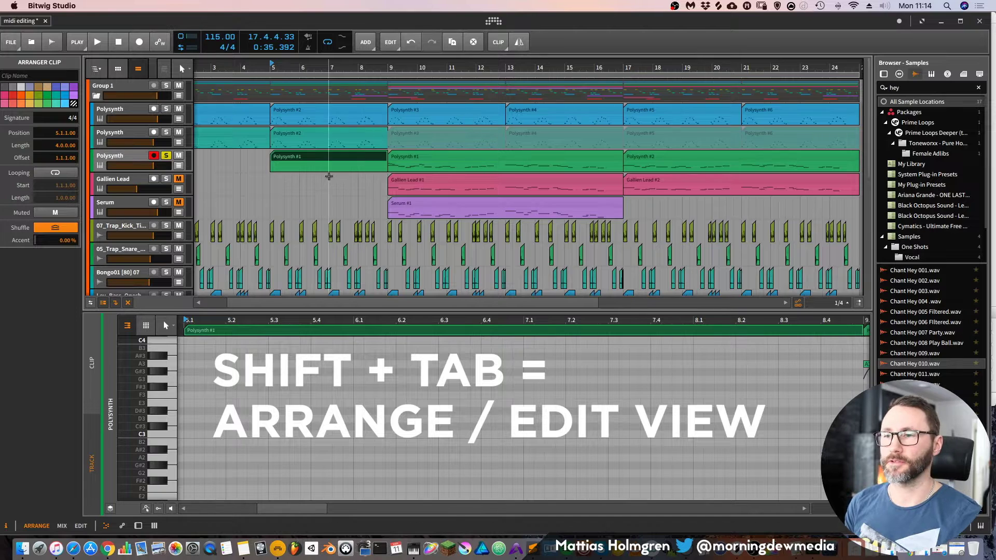
key(shift+Tab)
key(shift+Tab)
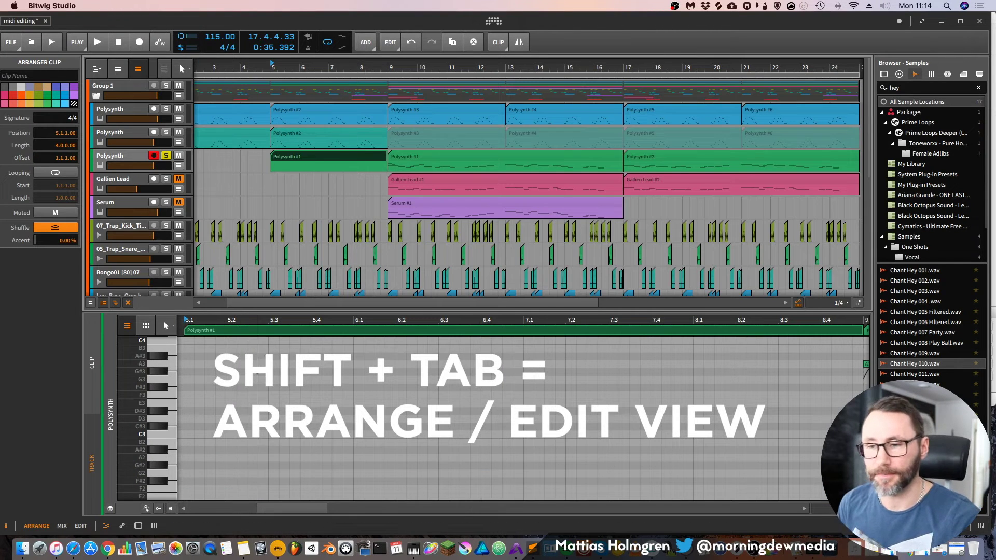
key(shift+Tab)
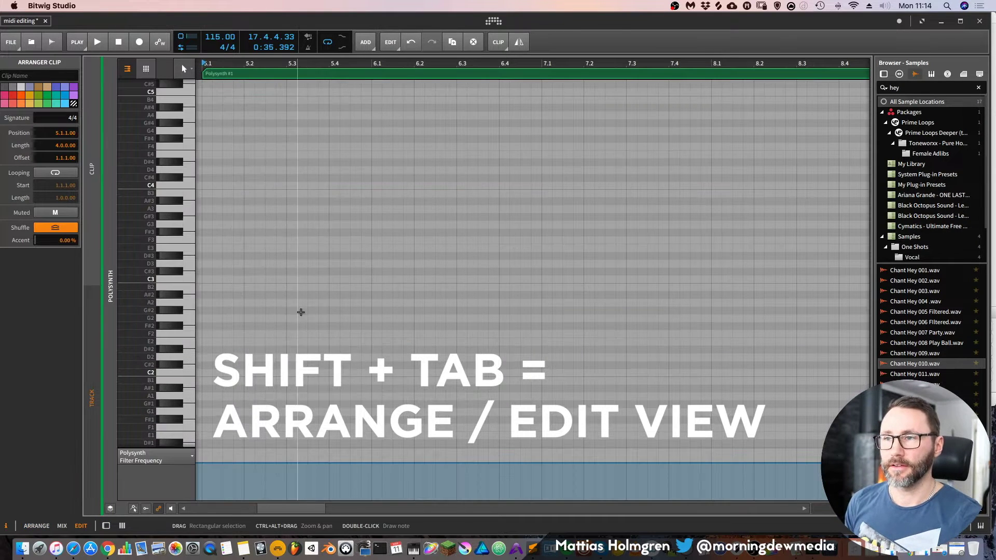
Step: Mute the five short high notes above the melody at the start of the Polysynth clip at bar 9
scroll(418, 207, up, 8)
click(418, 207)
drag(584, 63, 338, 32)
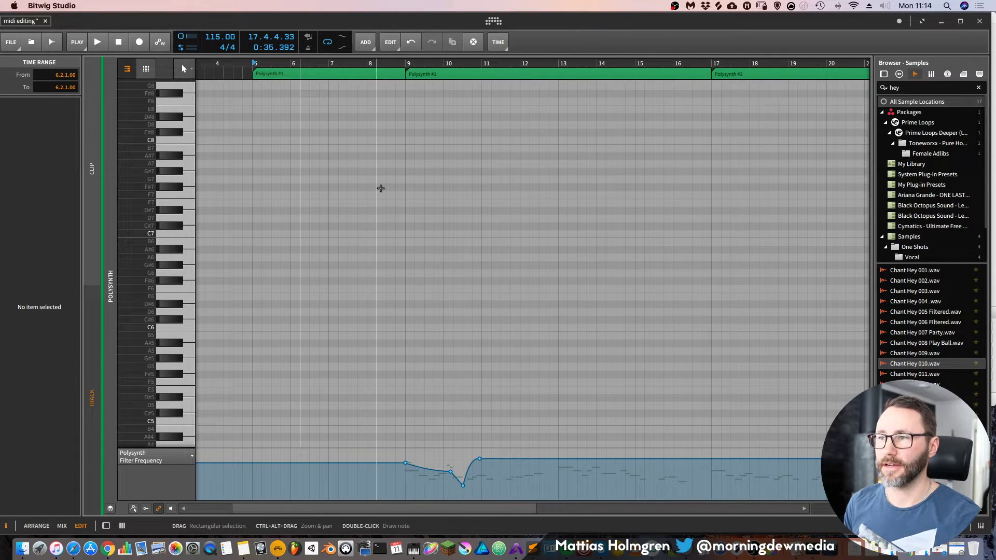
scroll(381, 188, down, 10)
scroll(561, 82, up, 5)
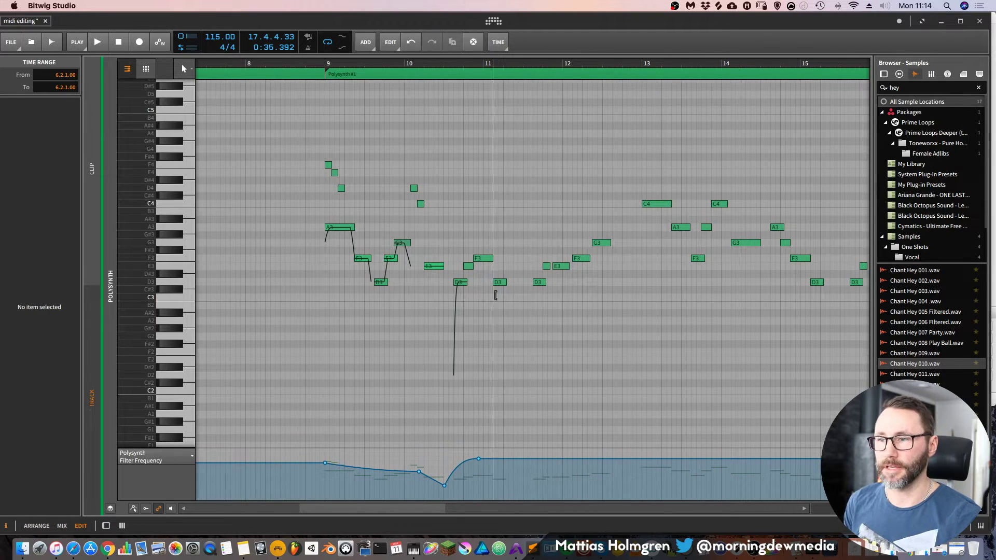
drag(314, 152, 459, 212)
key(alt+m)
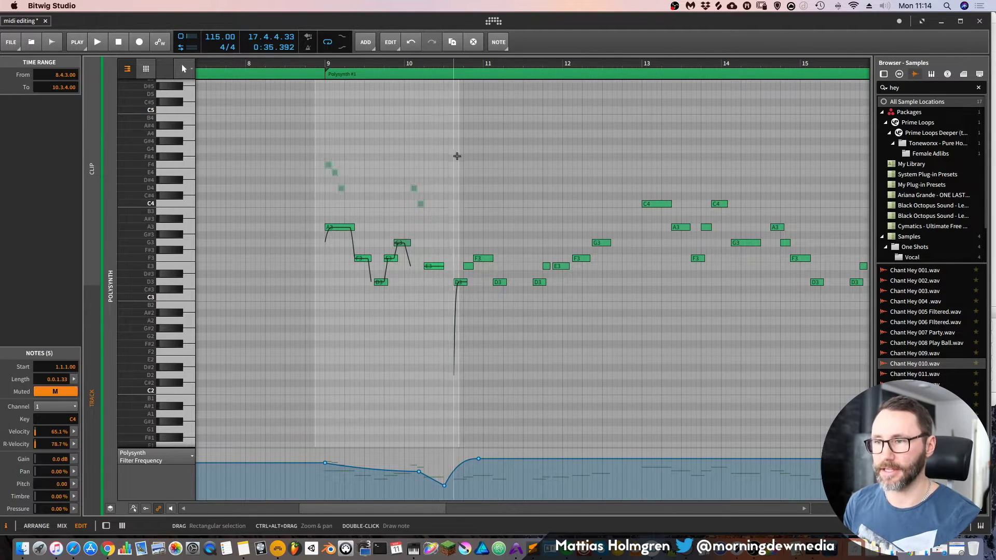
Step: Play the melody from bar 9 to hear it with the high notes muted, and stop playback
drag(434, 64, 424, 83)
drag(268, 66, 262, 66)
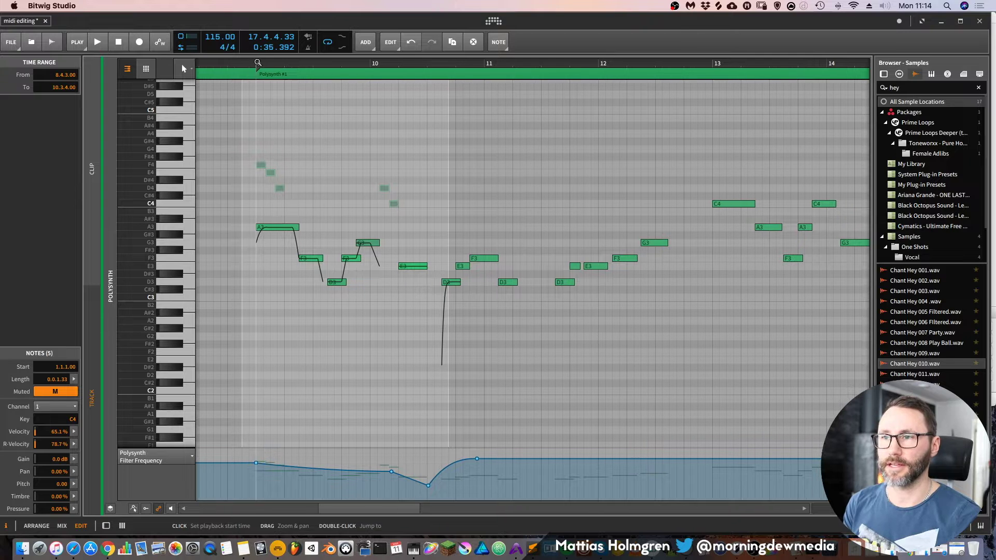
key(space)
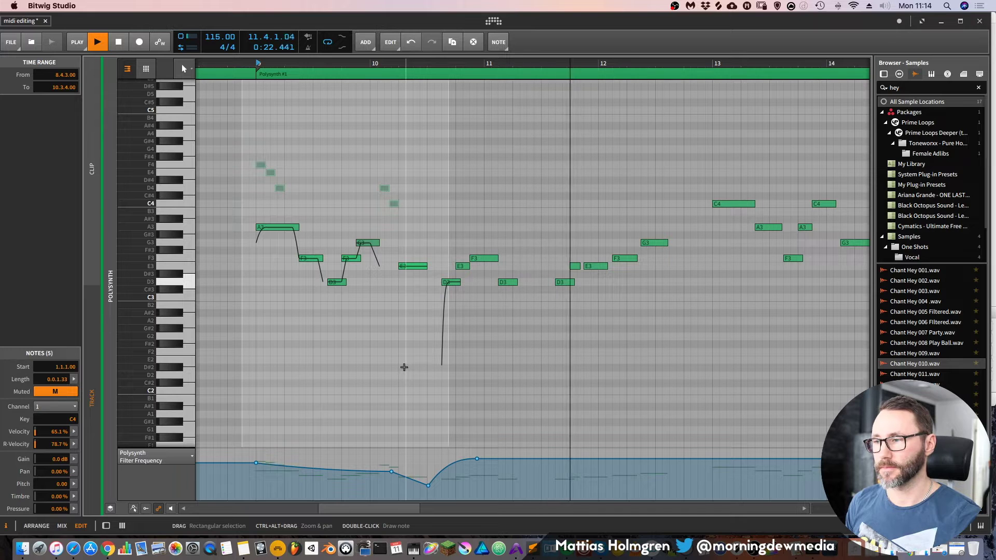
key(space)
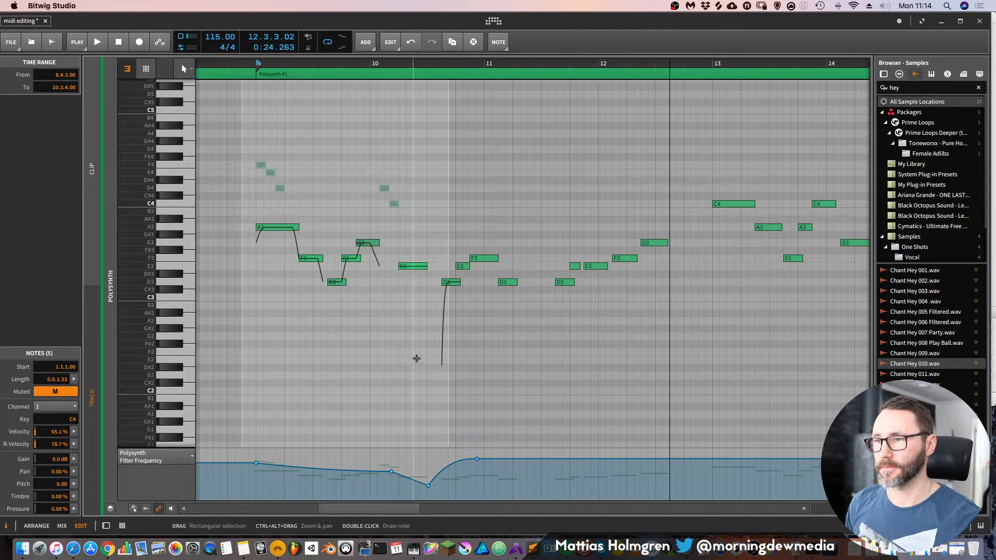
Step: Select the Polysynth clips starting at bars 5, 9 and 17 one after another in the note editor
drag(445, 63, 623, 56)
drag(336, 63, 364, 64)
drag(455, 73, 379, 22)
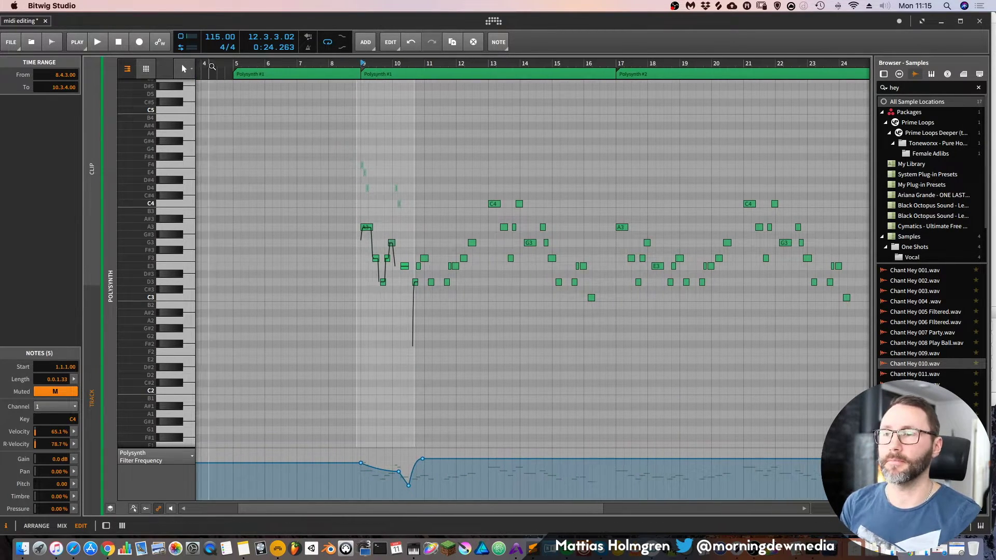
click(264, 77)
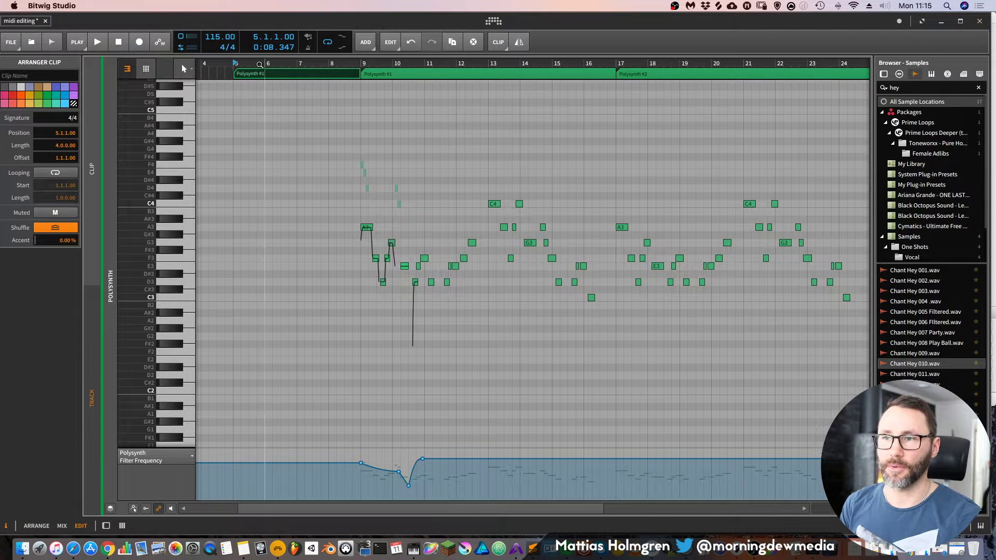
click(385, 75)
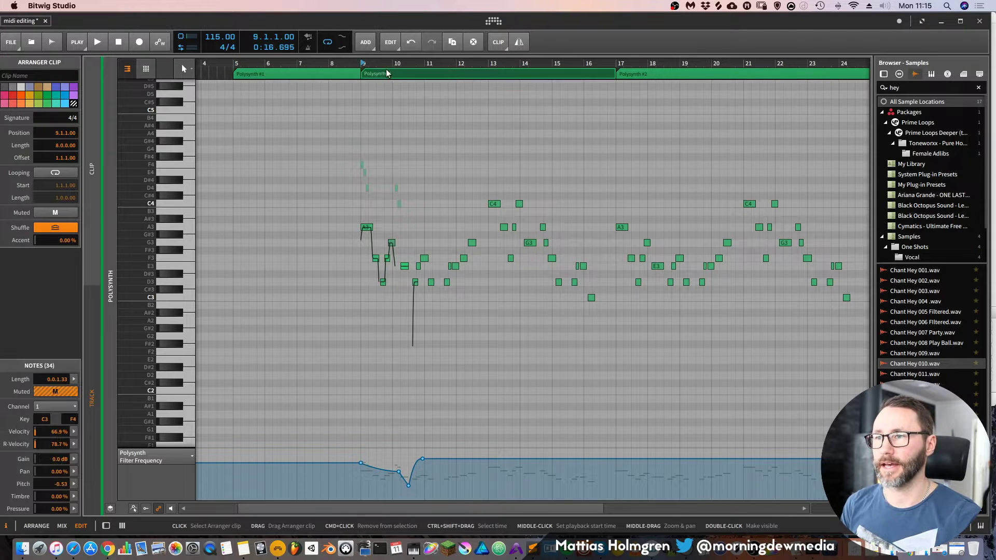
drag(425, 20, 429, 20)
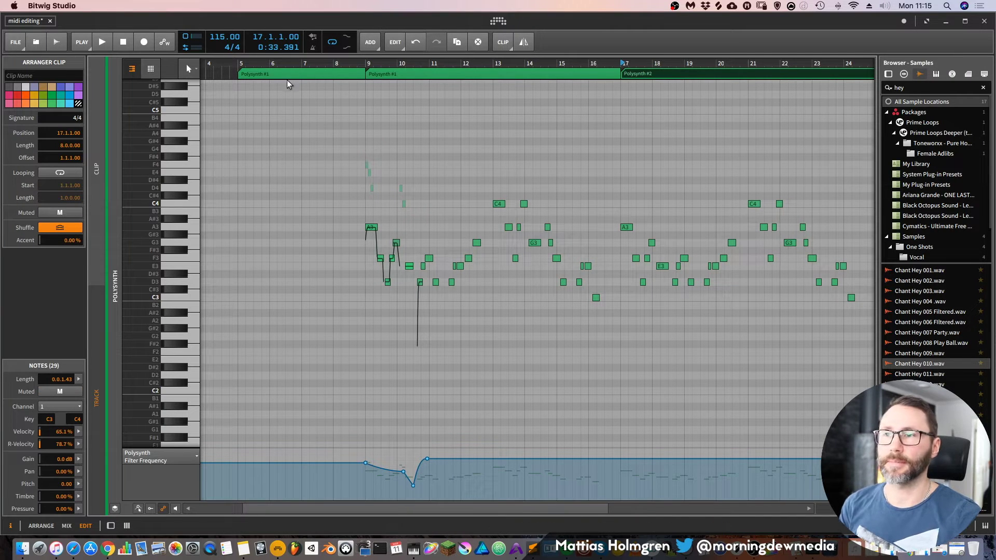
Step: Rename the empty clip at bar 5 as "Clip 1"
click(307, 74)
click(49, 65)
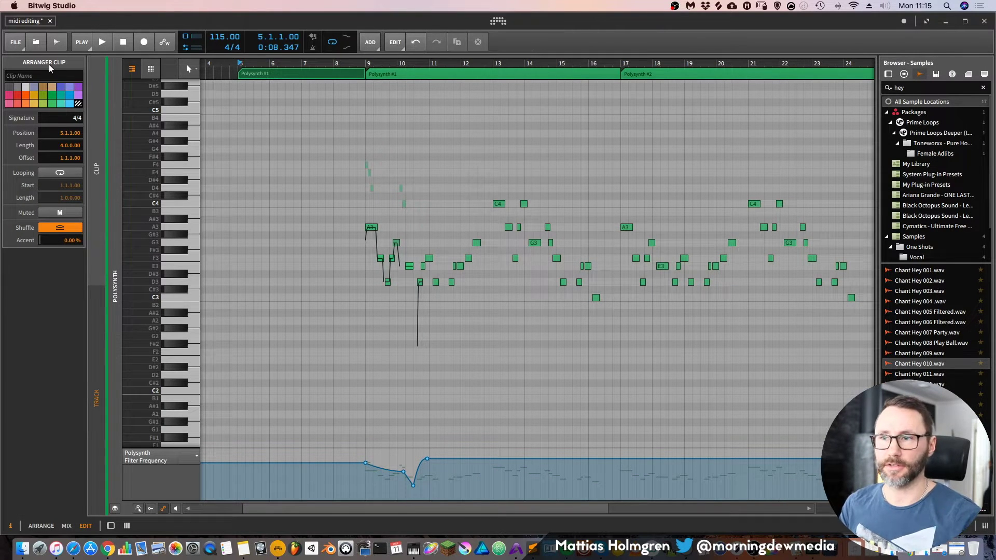
text(Clip 1)
key(Return)
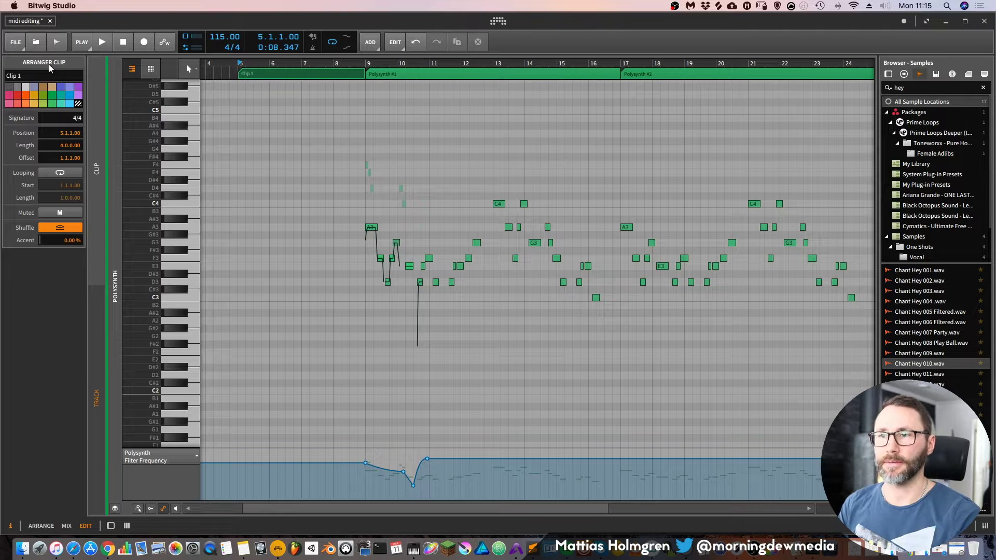
Step: Rename the eight-bar clip at bar 9 as "Lead Clip"
click(436, 74)
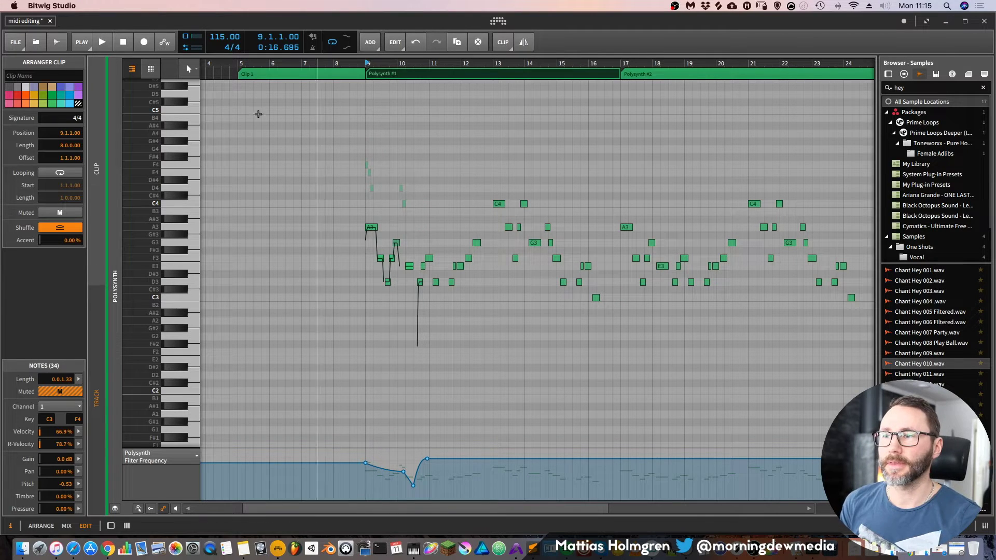
click(60, 72)
text(Lead Clip)
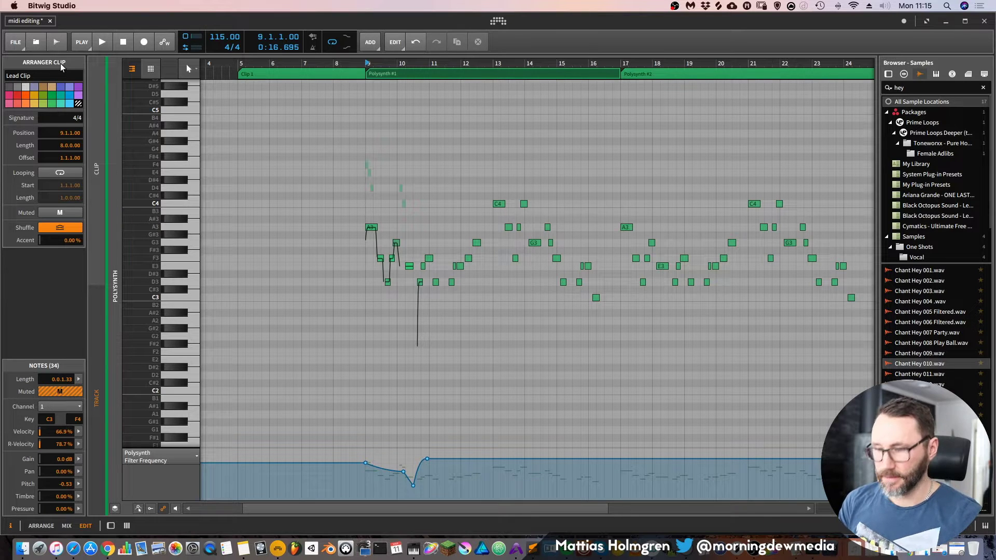
click(646, 73)
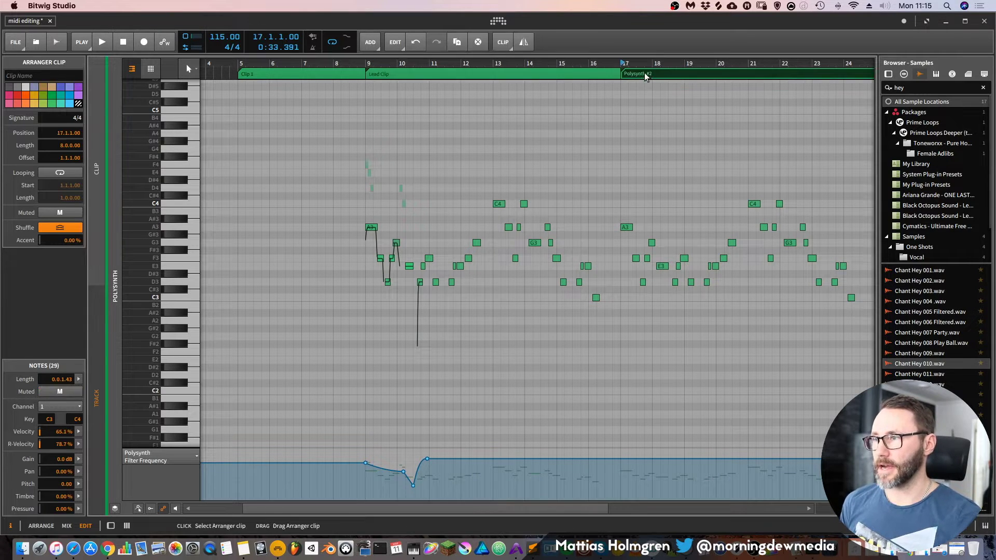
Step: Switch between Lead Clip and Clip 1 in the editor, finishing with Lead Clip selected
click(391, 75)
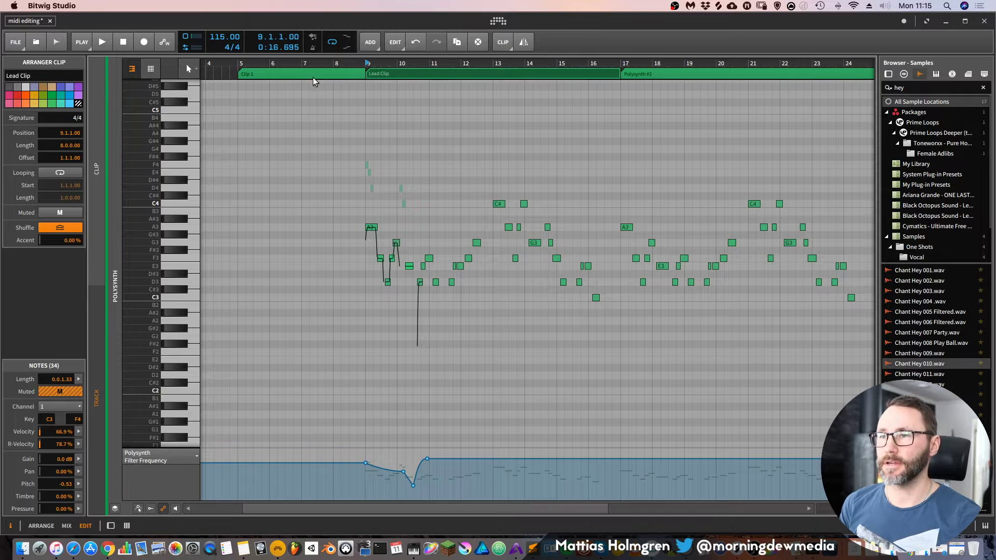
click(314, 75)
key(Right)
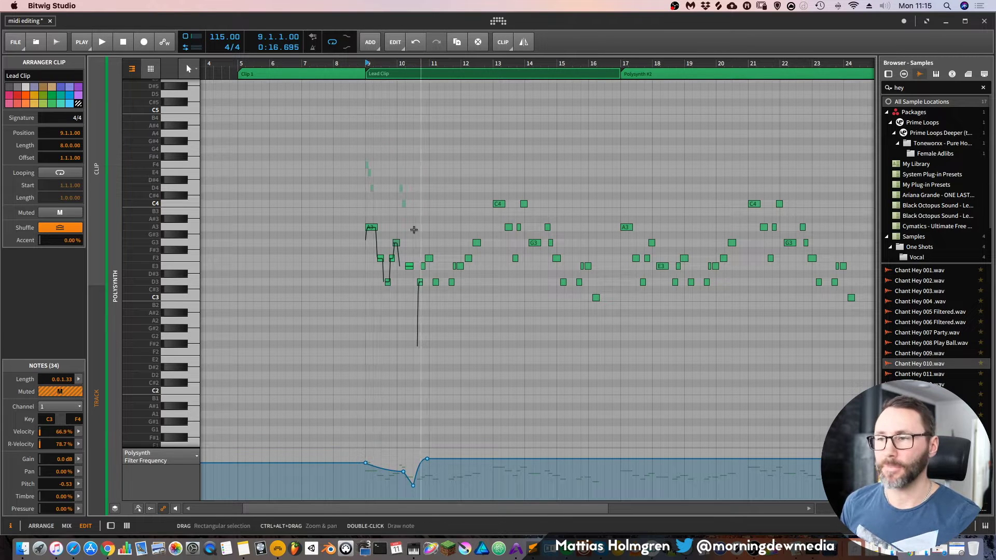
Step: Select Lead Clip's first A3 note and replace the automation lane with the note expressions lane showing velocity
drag(446, 63, 391, 79)
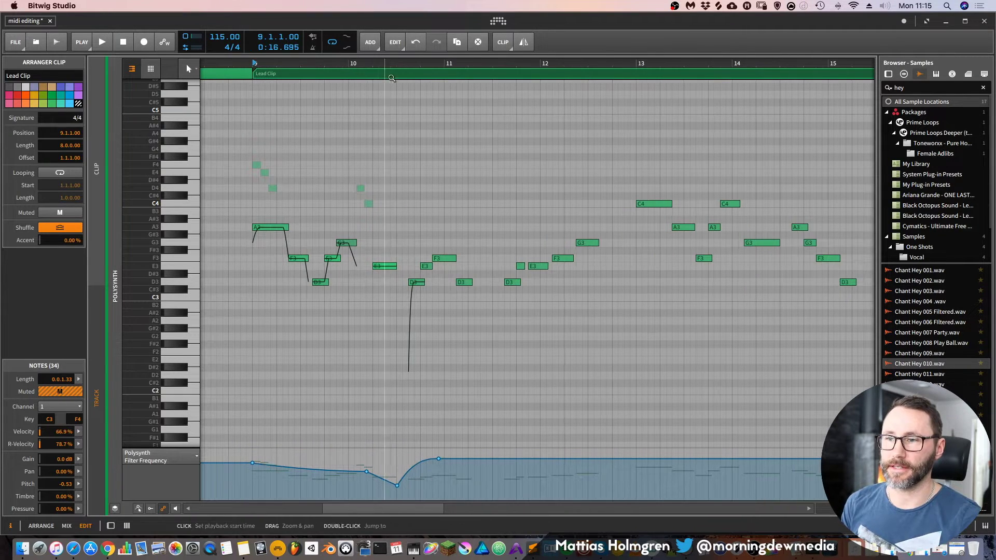
click(278, 233)
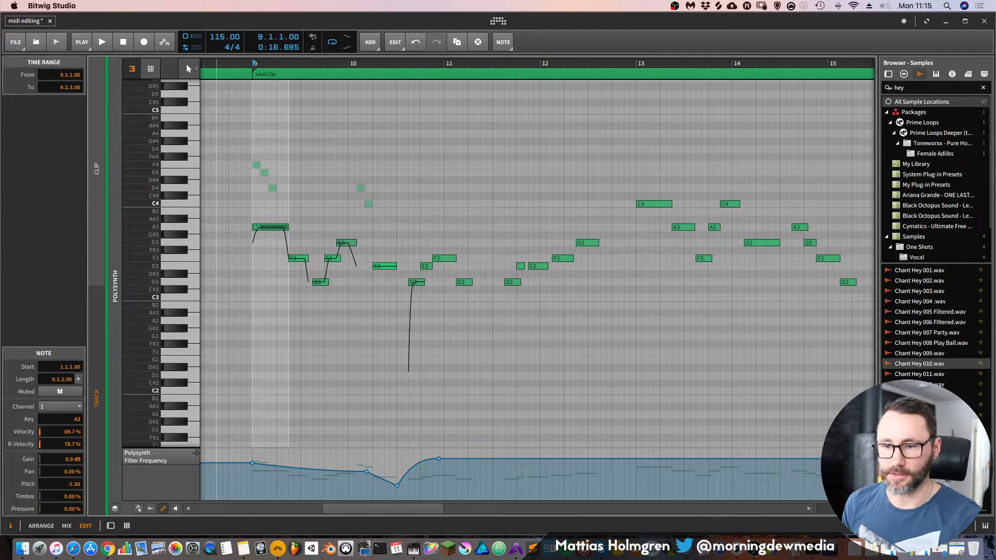
click(164, 509)
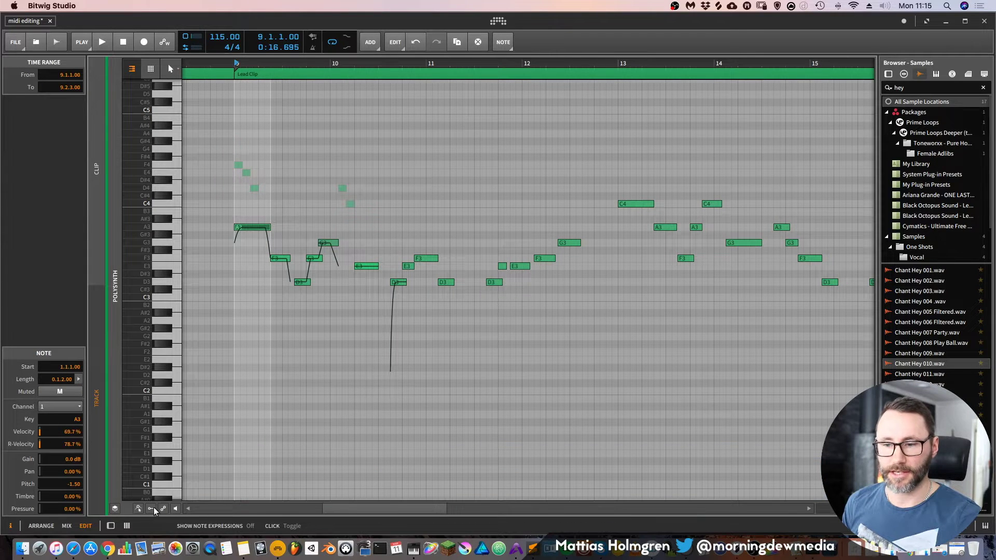
click(150, 509)
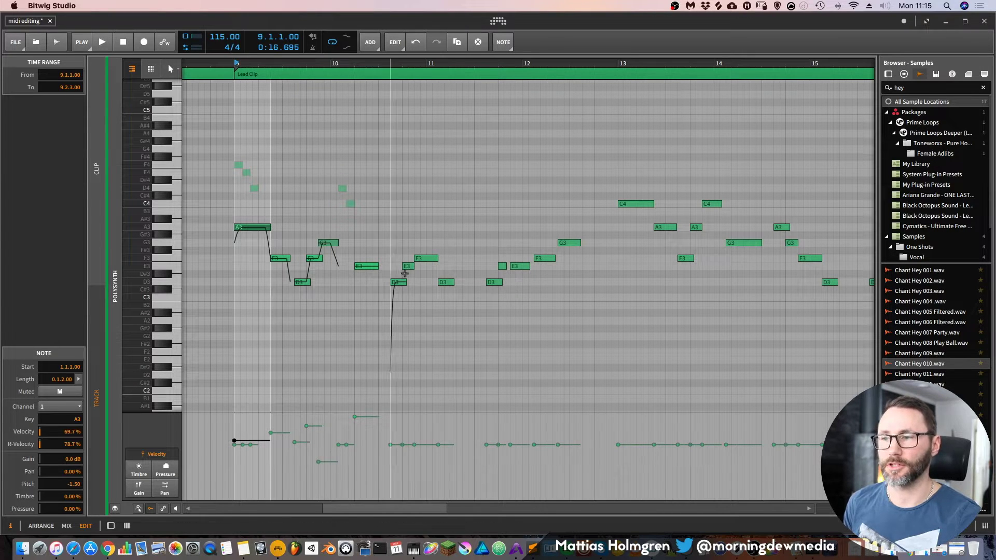
Step: Hide the Inspector panel and show it again with the A3 note's properties
drag(384, 63, 438, 83)
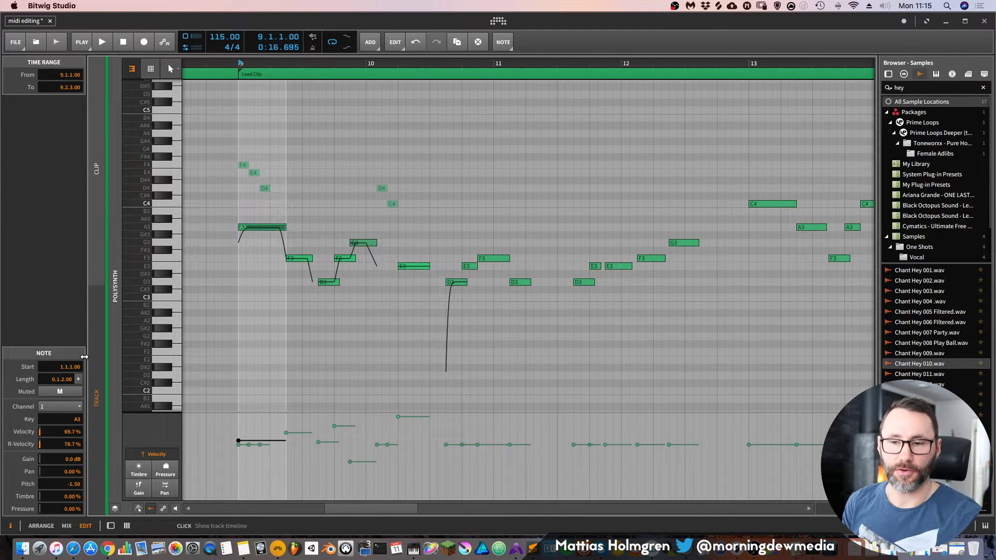
click(11, 526)
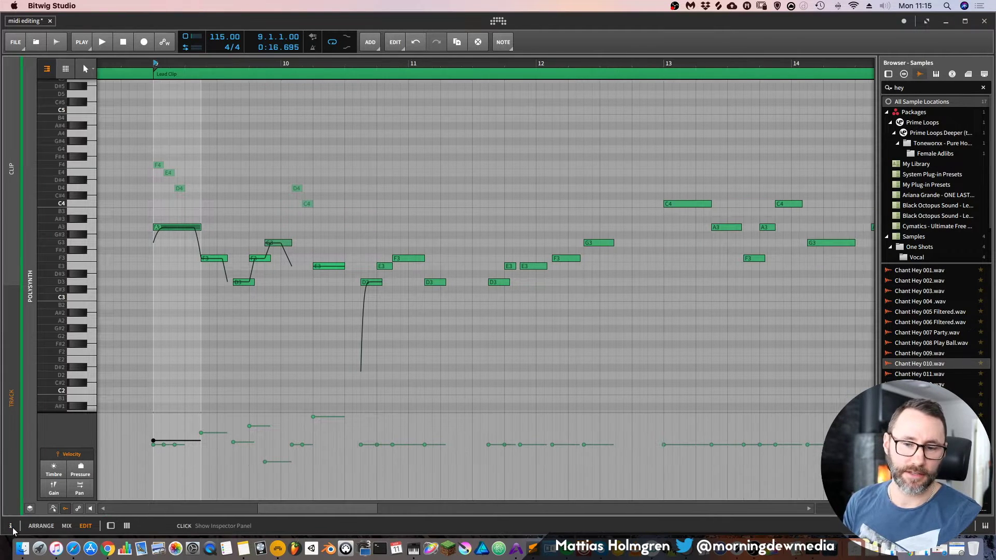
click(11, 527)
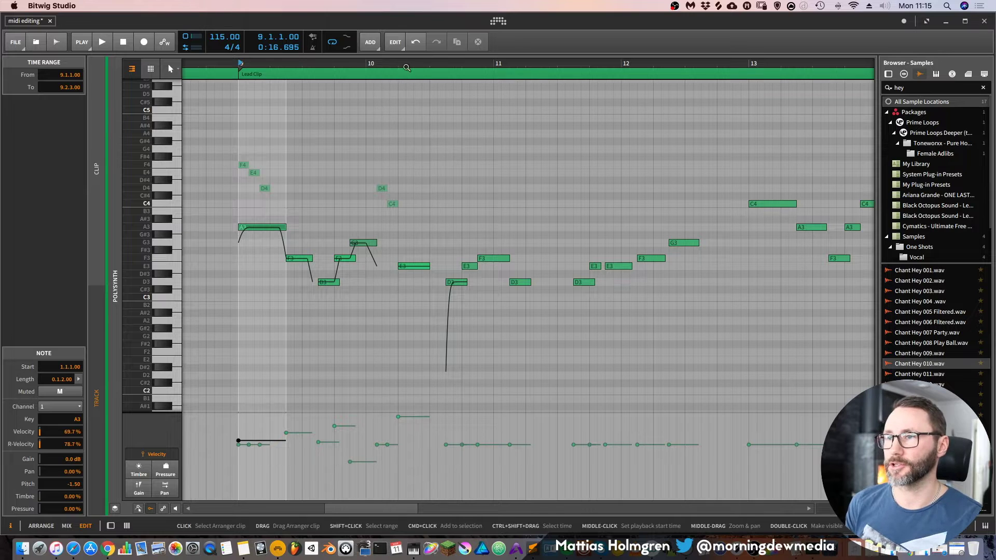
Step: Mute Lead Clip's first A3 note, unmute it again, and clear the note selection
drag(410, 64, 463, 41)
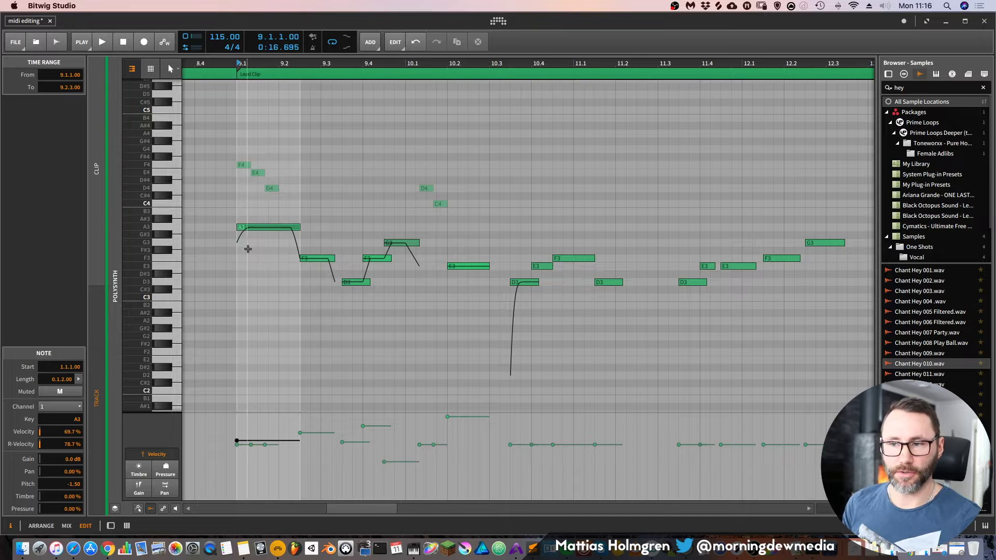
click(266, 230)
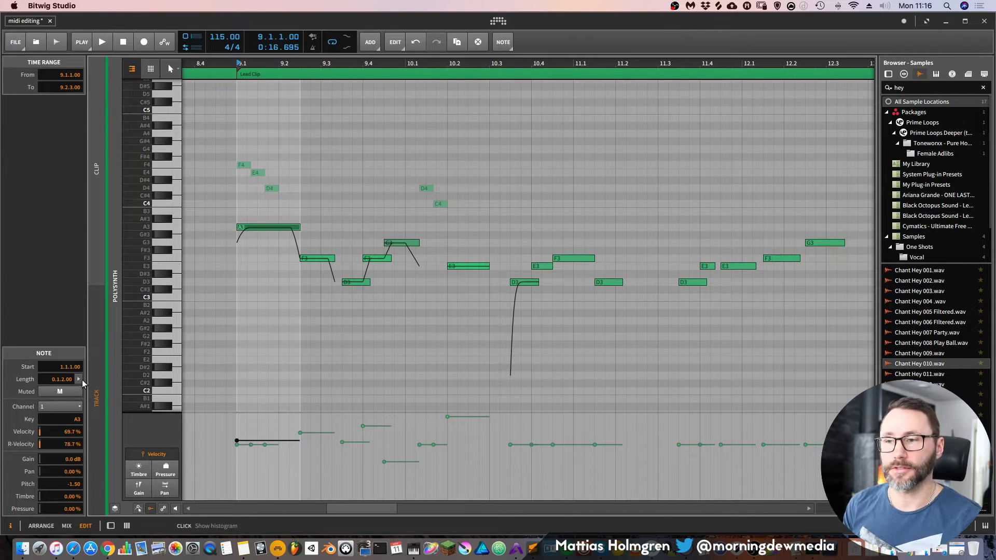
click(61, 392)
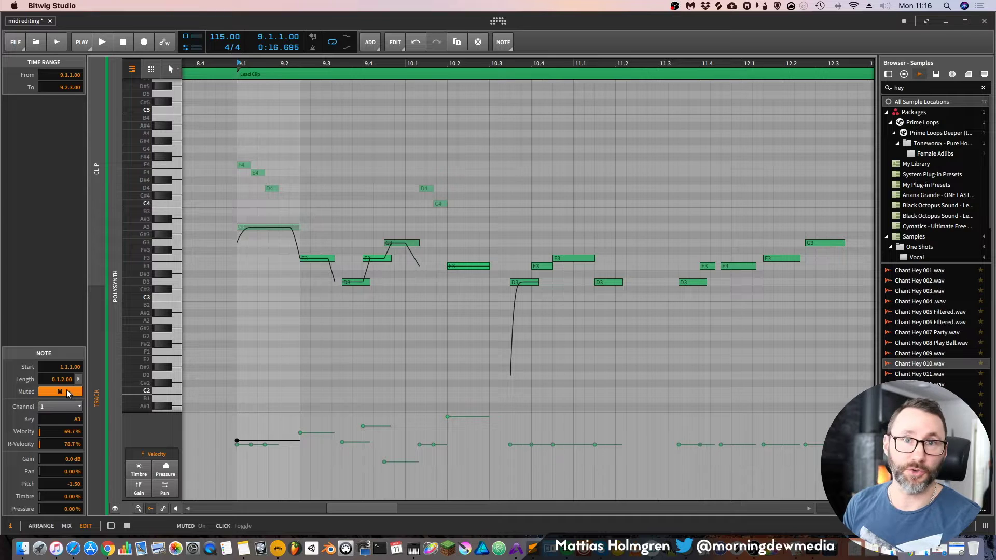
click(67, 393)
click(293, 213)
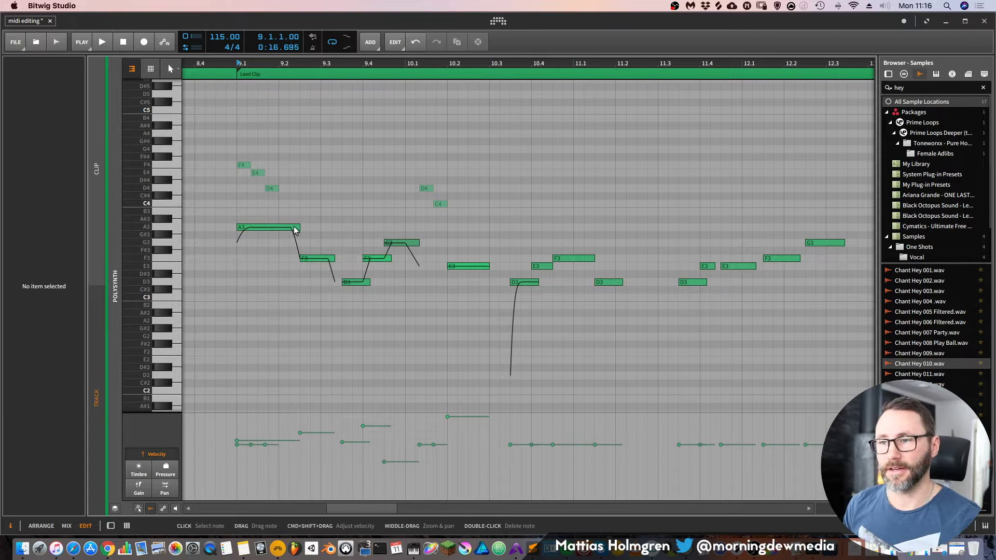
Step: Mute the first A3 note, and mute and unmute the ten lead notes between bar 9 and beat 11.2 together
click(294, 228)
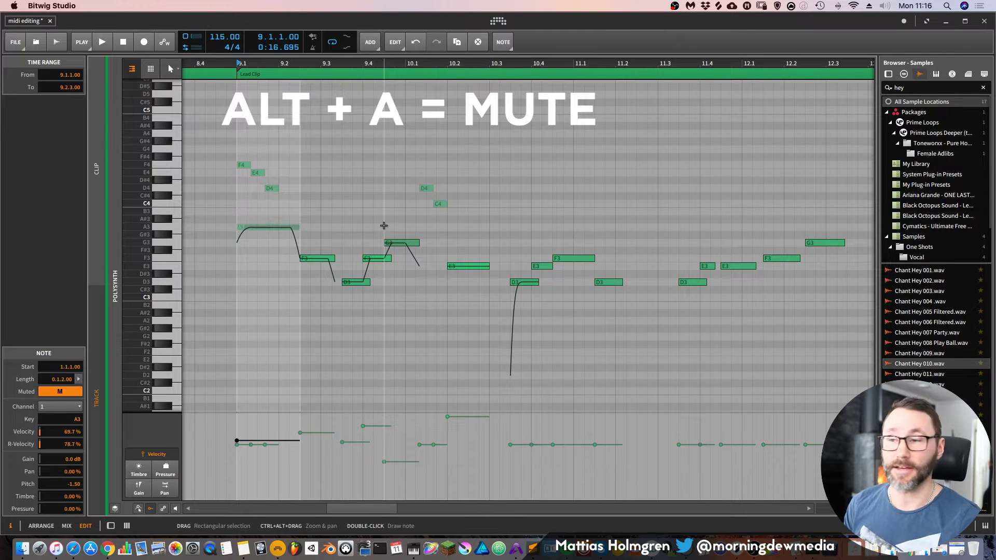
drag(220, 211, 636, 319)
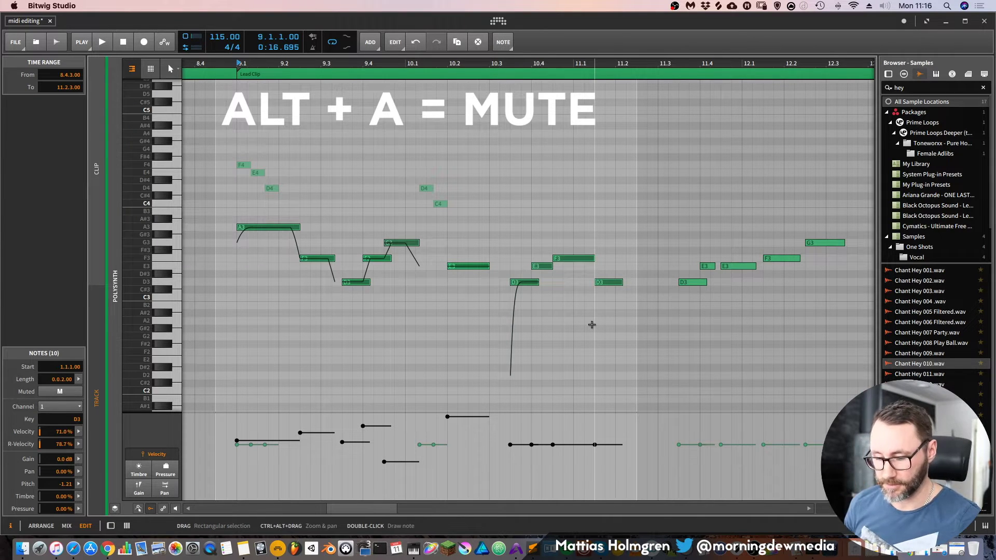
key(alt+a)
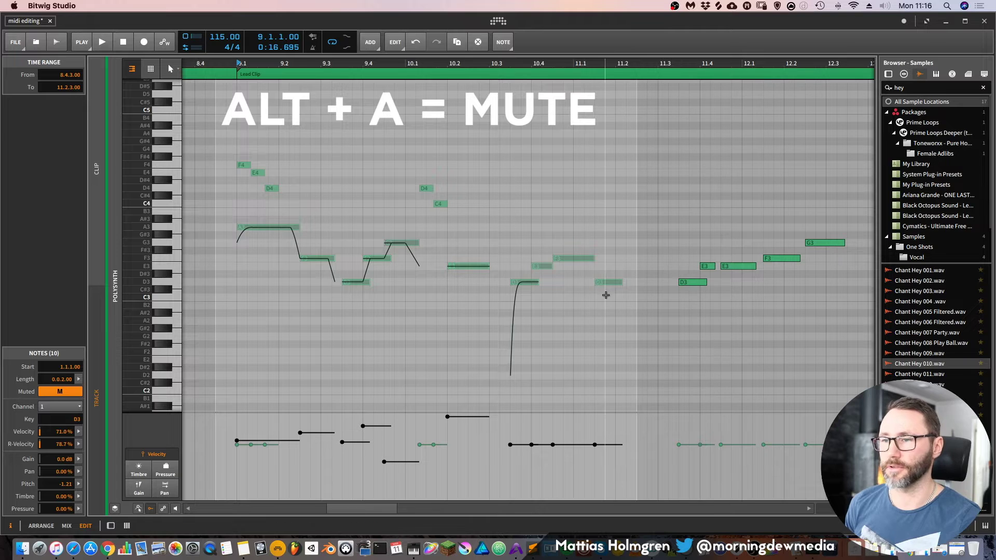
key(alt+a)
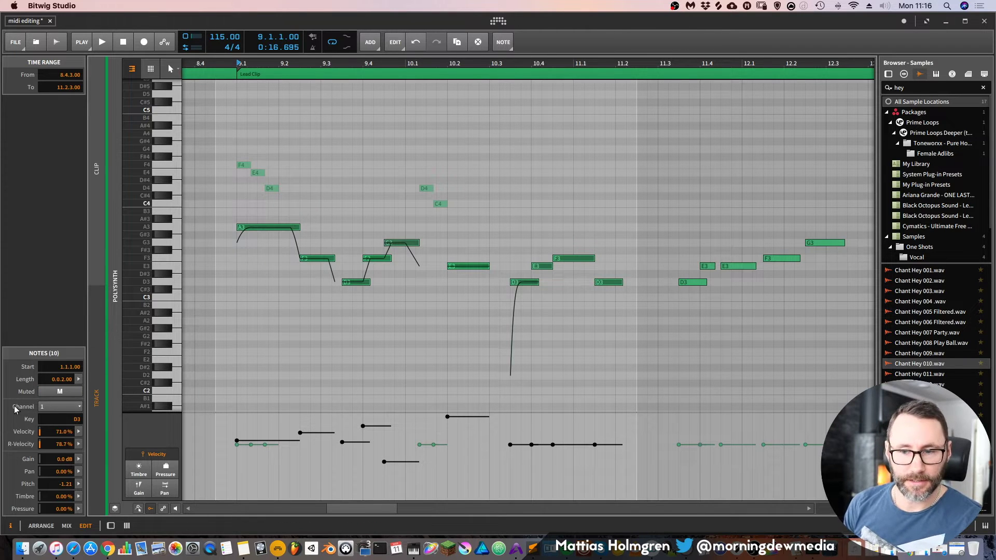
Step: Check the channel choices for the selected notes, keeping channel 1, and select the first A3 note alone
click(71, 407)
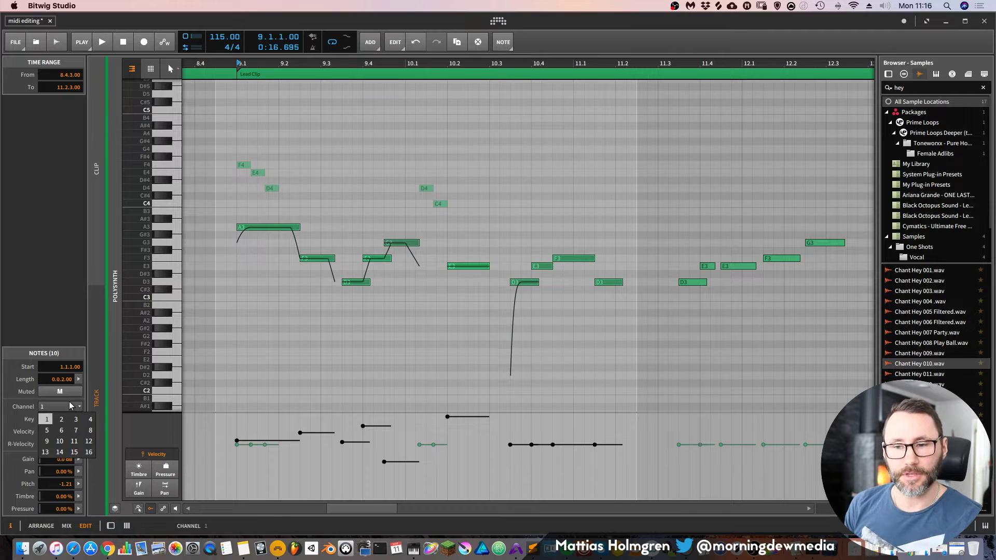
click(48, 420)
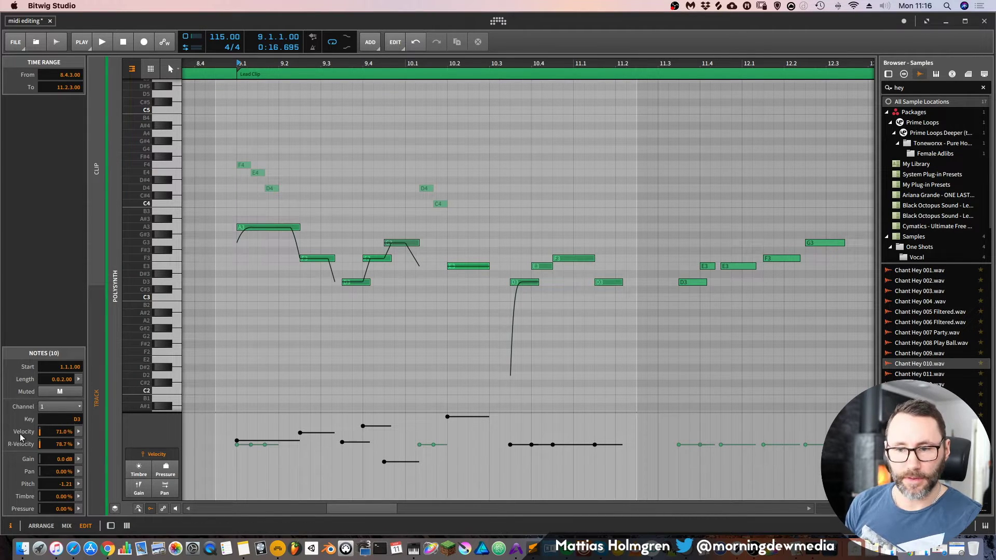
click(238, 245)
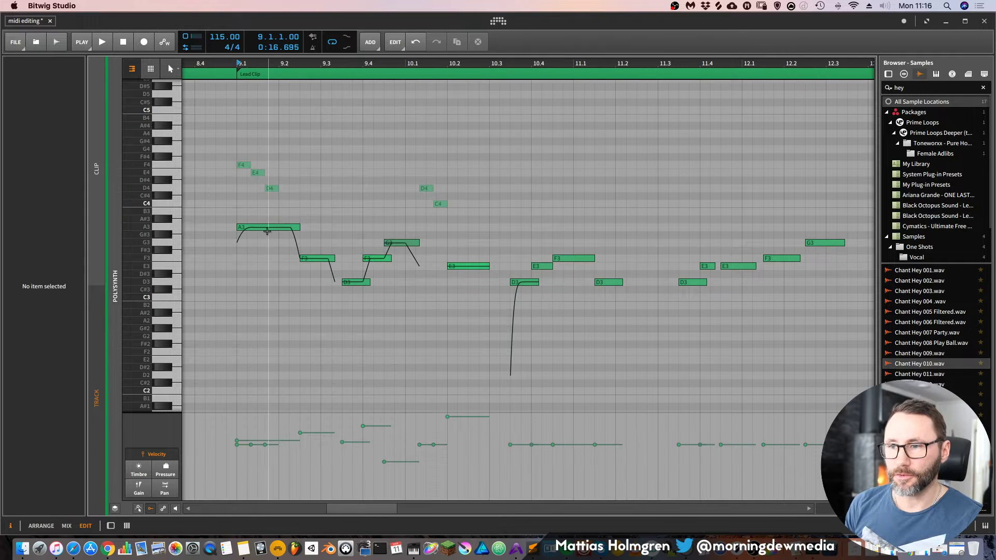
click(262, 229)
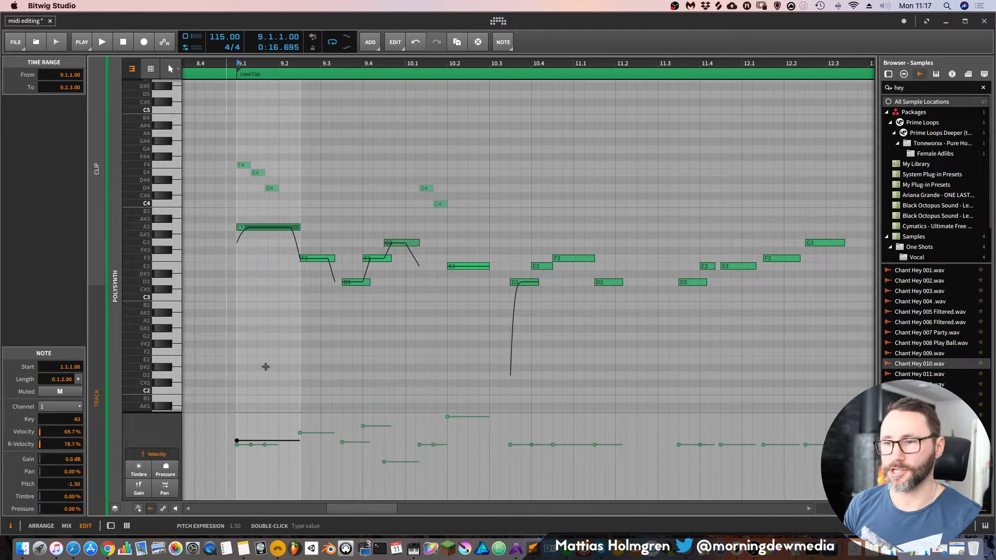
Step: Select the ten lead notes from bar 9 to beat 11.2 and raise their mean velocity to 83.5% in the histogram
drag(231, 208, 645, 324)
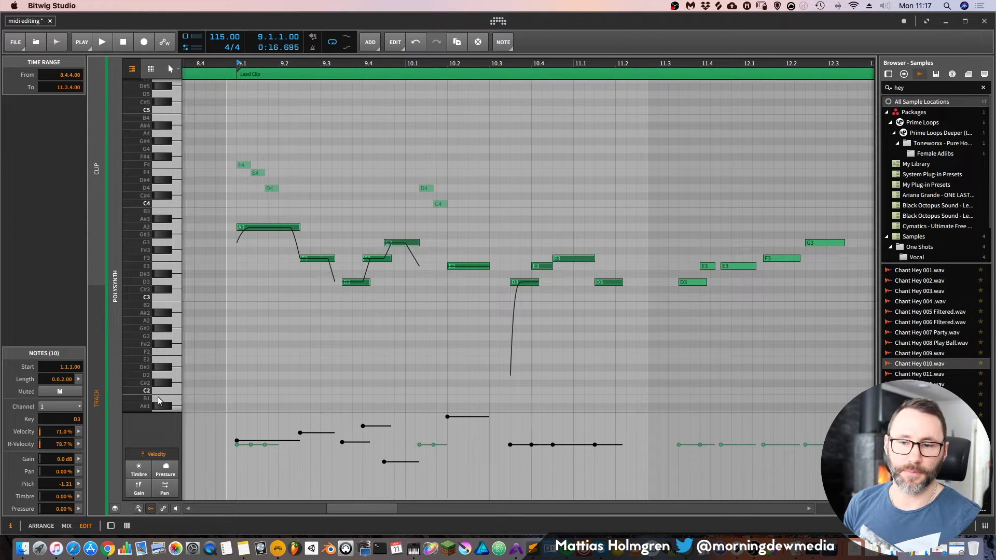
click(78, 431)
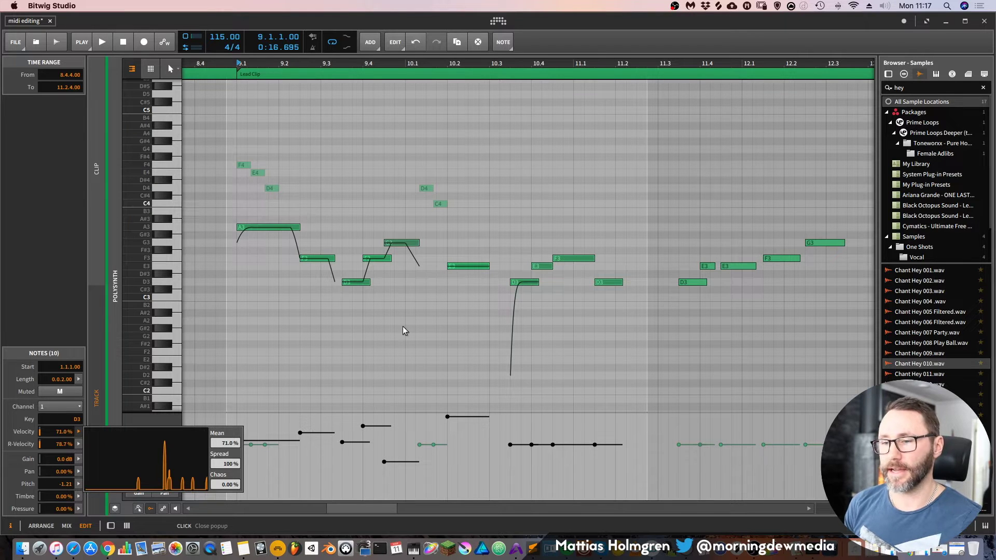
drag(229, 443, 228, 394)
drag(223, 447, 222, 439)
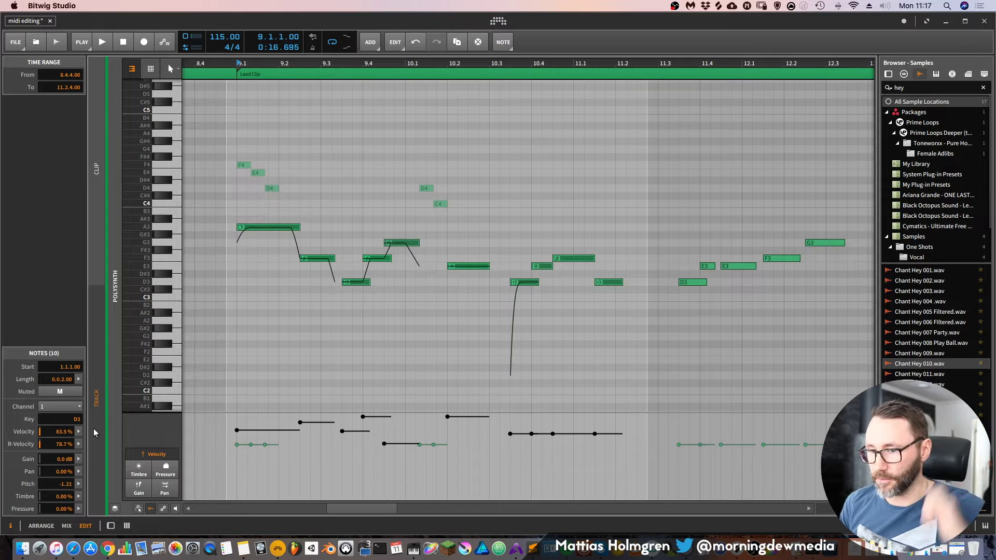
Step: Narrow the velocity spread of the ten selected notes in two passes
click(78, 432)
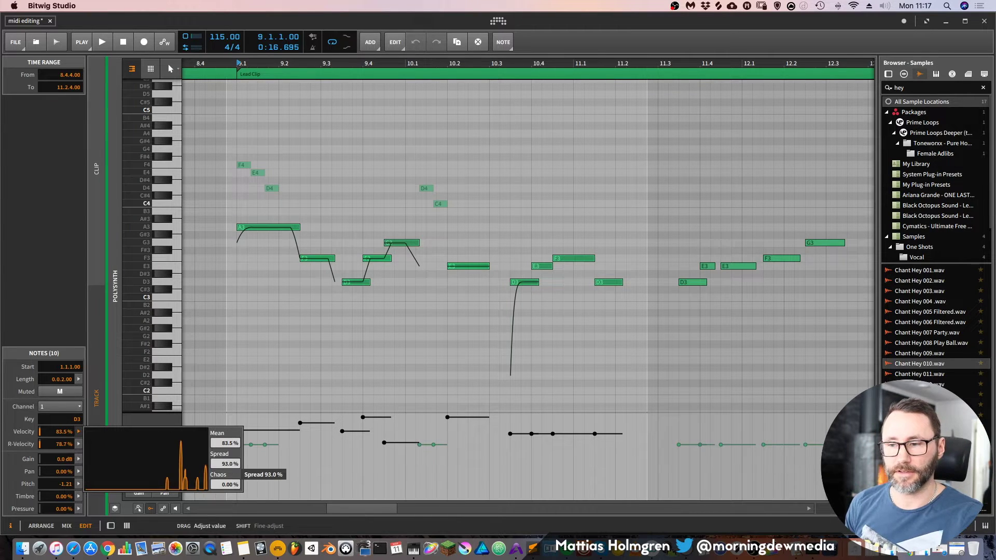
drag(230, 464, 226, 498)
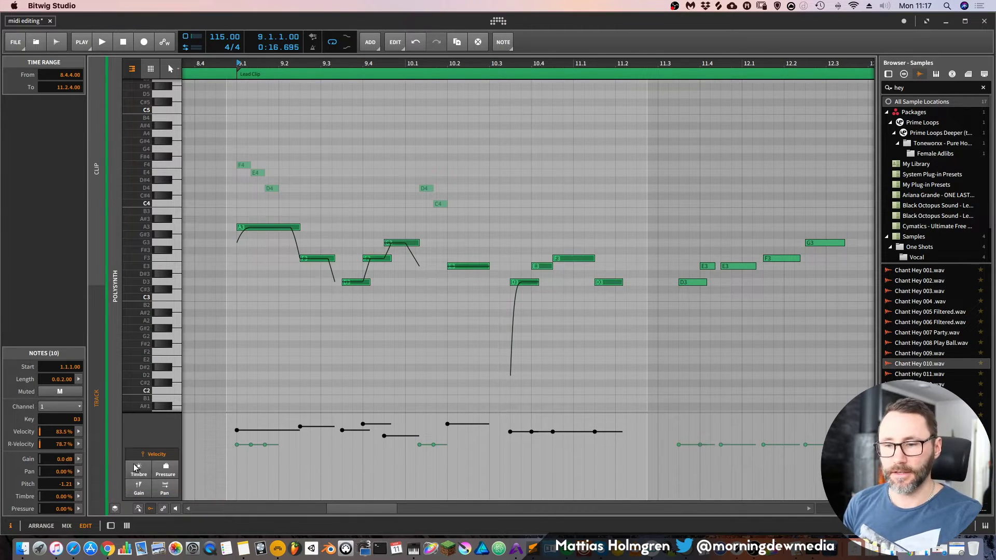
click(78, 432)
drag(229, 464, 231, 513)
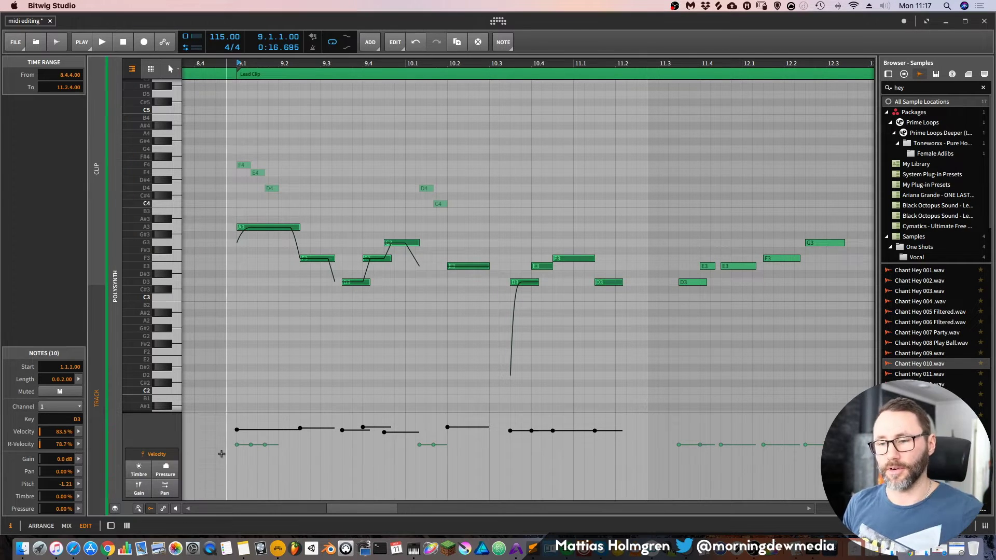
Step: Widen the ten selected notes' velocity spread in two passes, raising it to about 171% in the first
click(78, 432)
drag(224, 462, 224, 431)
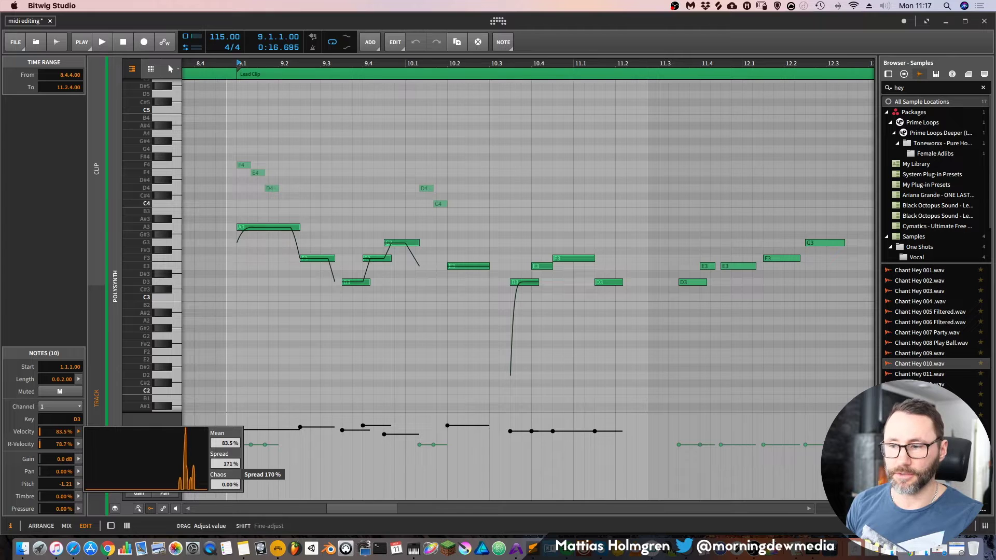
click(233, 393)
click(78, 432)
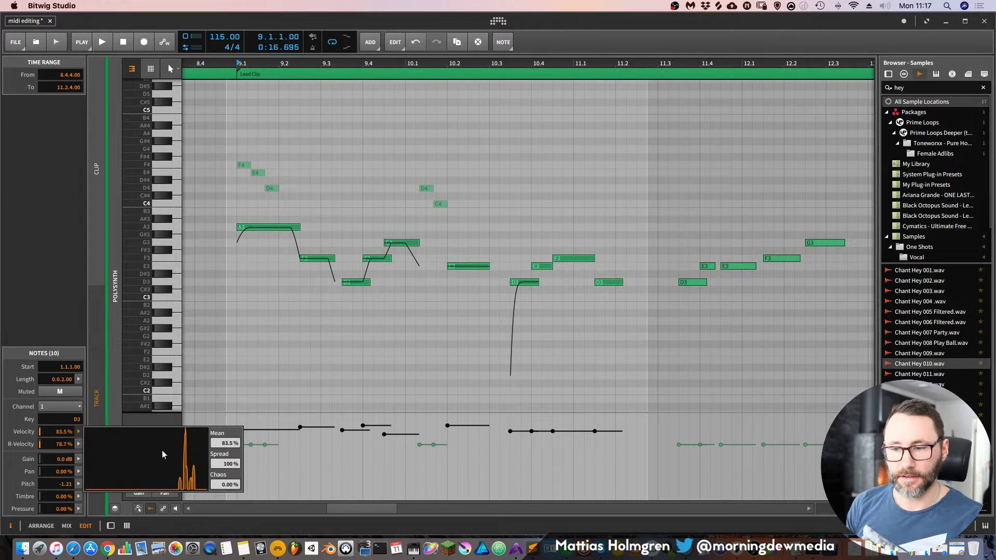
drag(232, 462, 229, 421)
click(228, 422)
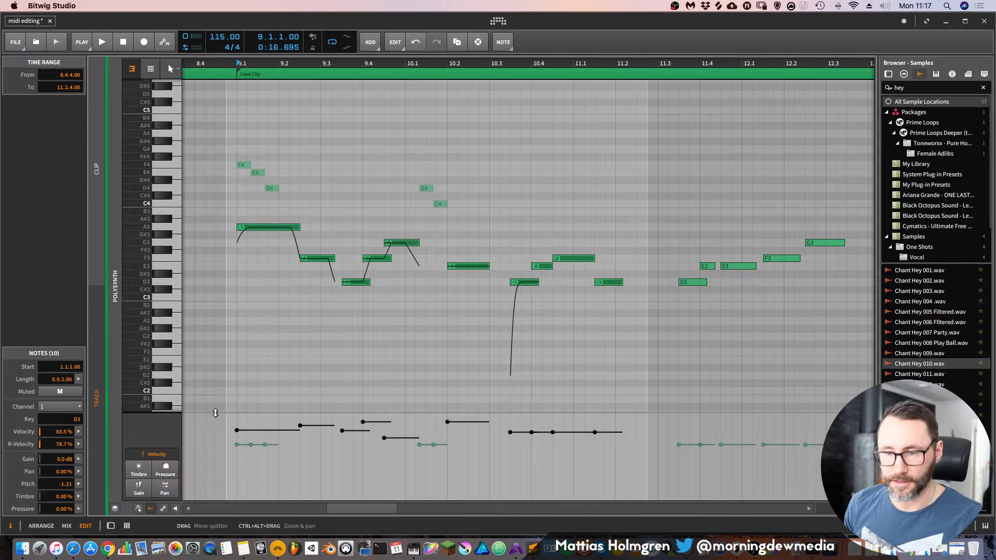
Step: Randomize the ten selected notes' velocities with the histogram's Chaos value and reselect the notes up to beat 11.2
click(78, 431)
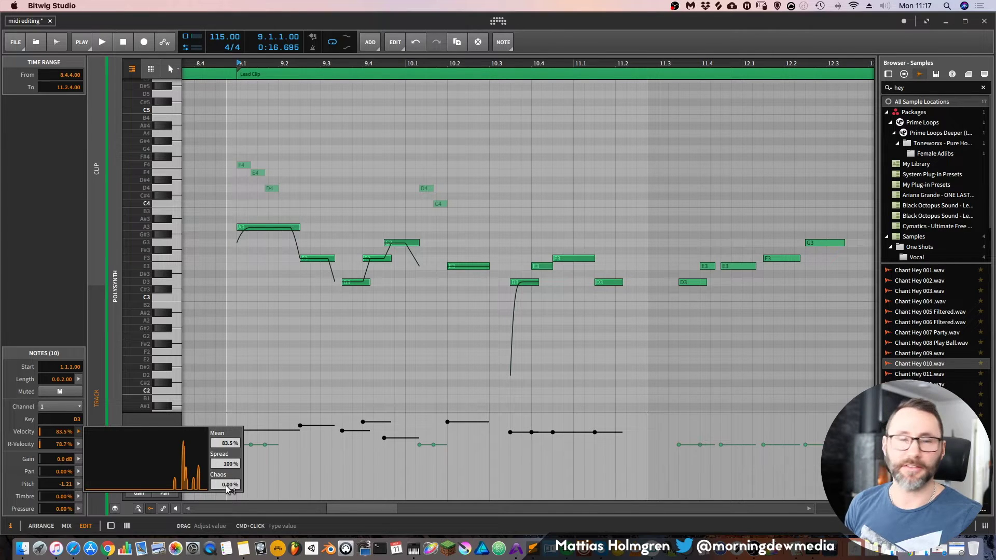
mouse_move(228, 487)
mouse_down()
mouse_move(232, 414)
mouse_move(231, 502)
mouse_move(224, 475)
mouse_up()
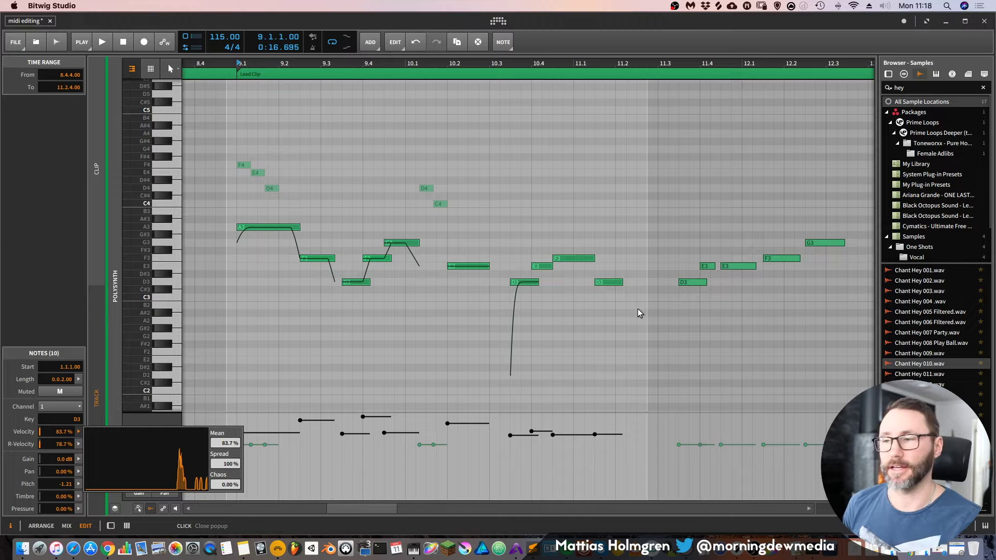
click(637, 310)
drag(627, 329, 235, 208)
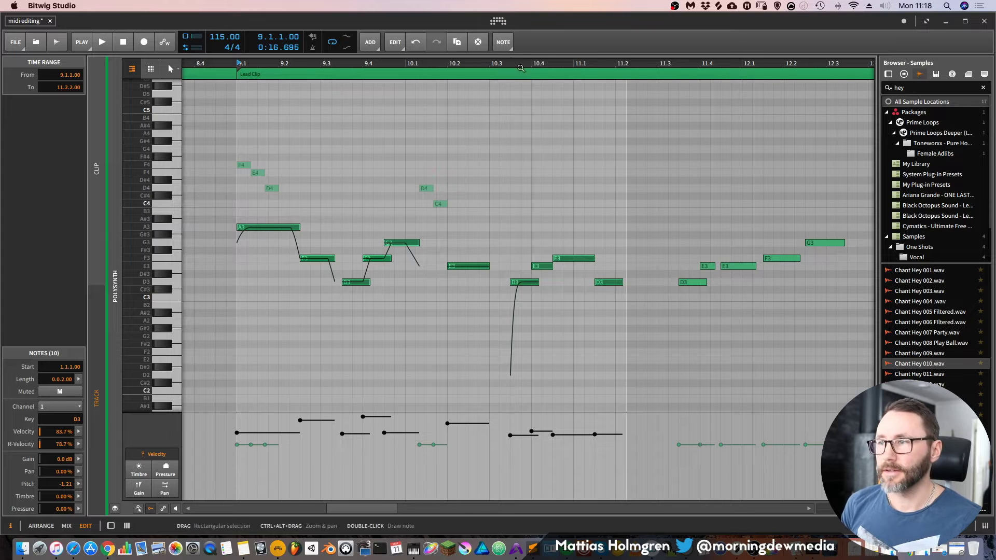
scroll(510, 364, right, 1)
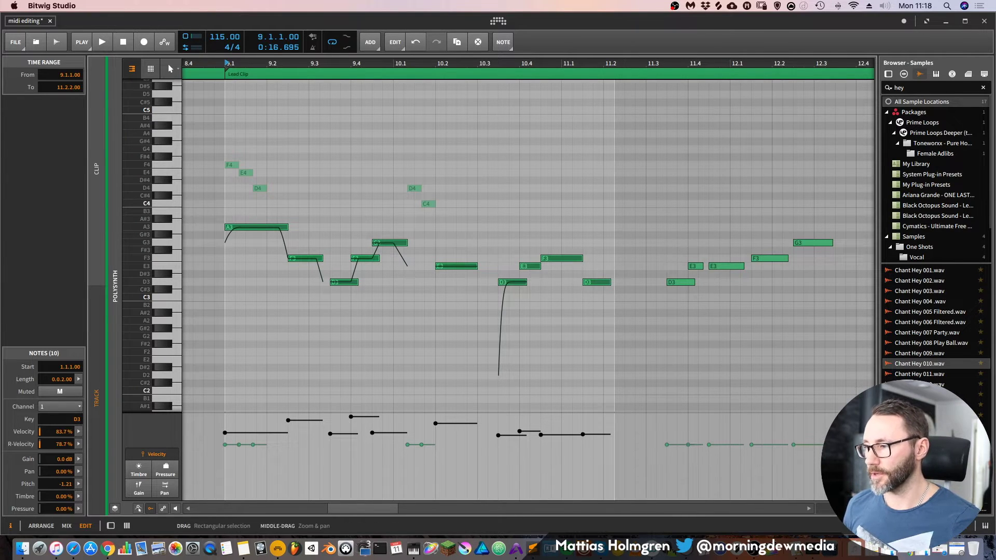
Step: Switch the editor's automatic adaptive grid on and back off, returning to the 1/16 straight grid
click(825, 508)
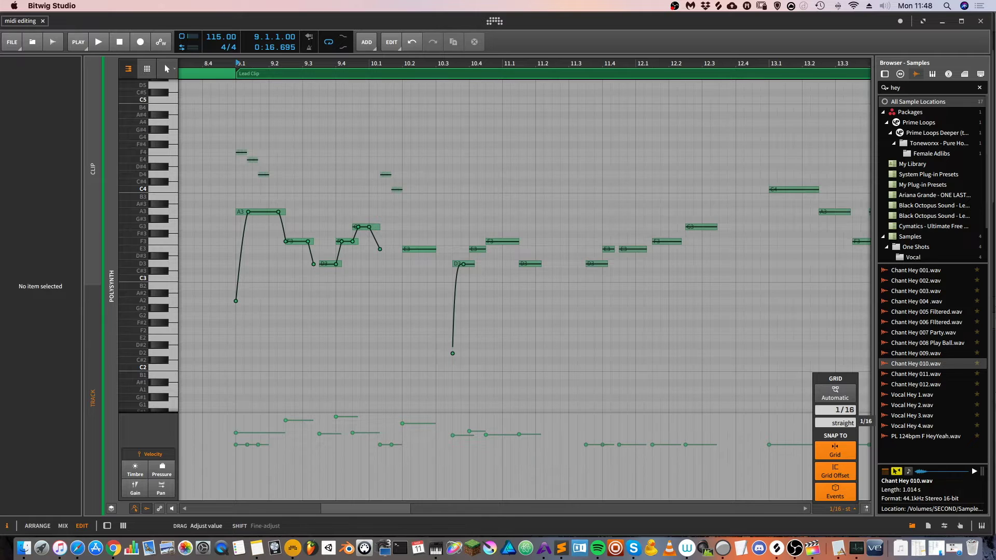
click(839, 395)
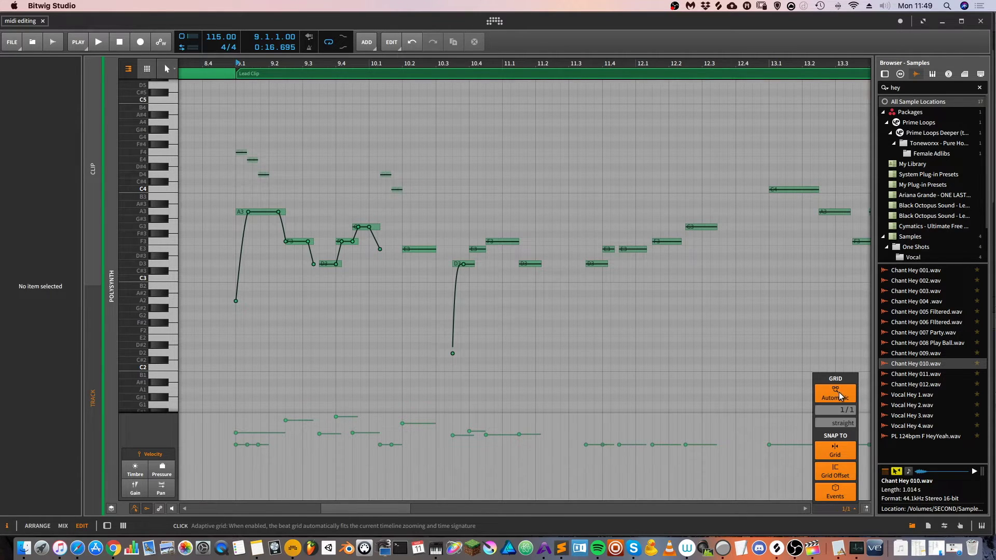
click(841, 396)
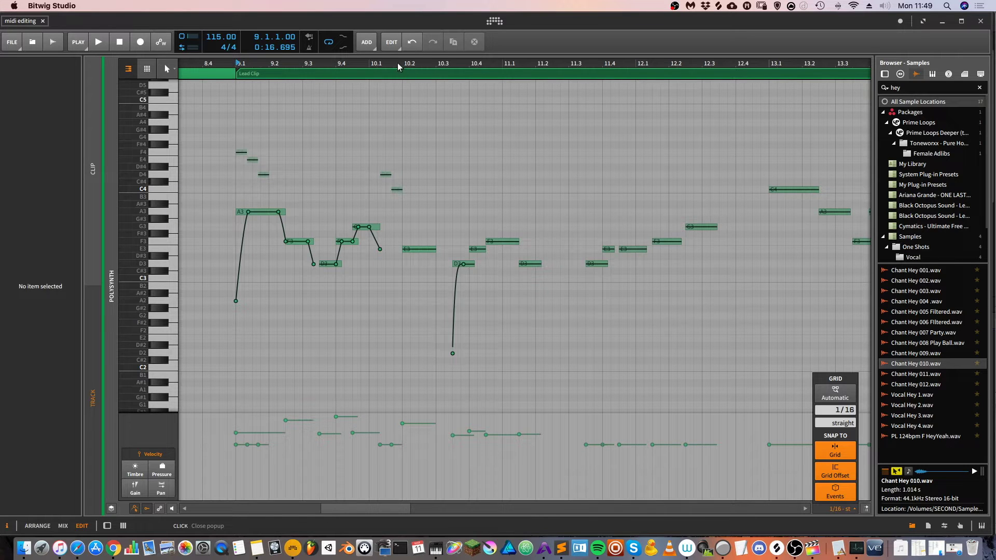
Step: Set the note editor's grid to 1/8 with the 3t triplet subdivision
click(321, 51)
drag(319, 61, 379, 103)
click(840, 508)
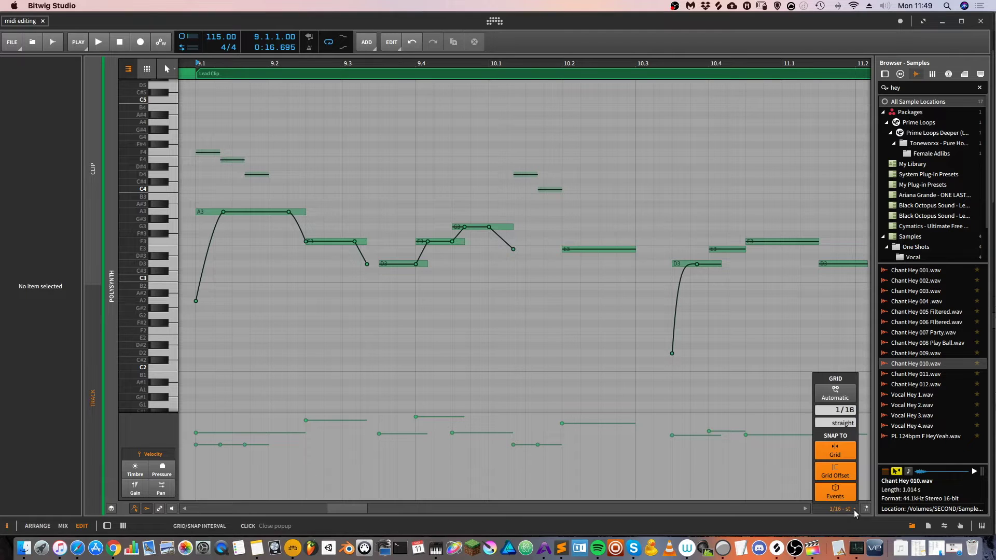
click(414, 60)
mouse_move(414, 61)
mouse_down()
mouse_move(427, 50)
mouse_move(397, 23)
mouse_move(379, 39)
mouse_move(413, 64)
mouse_up()
click(848, 510)
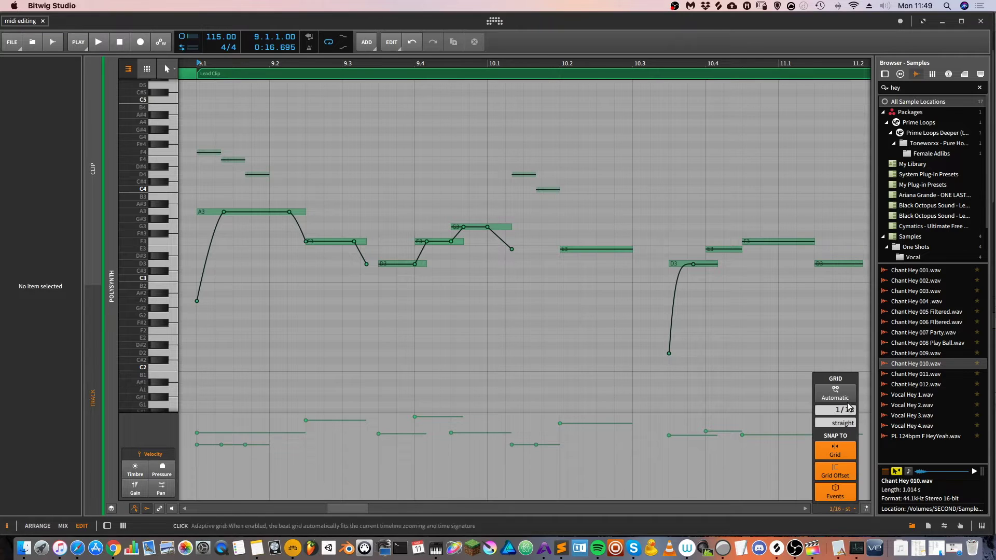
drag(845, 410, 851, 435)
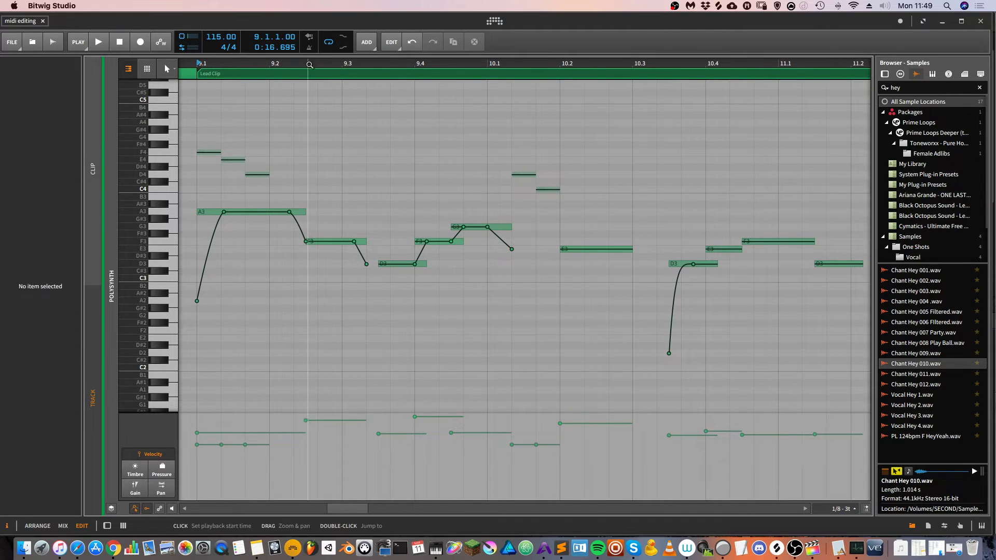
Step: Unmute the F4, E4 and D4 notes at the start of Lead Clip
drag(255, 145, 345, 208)
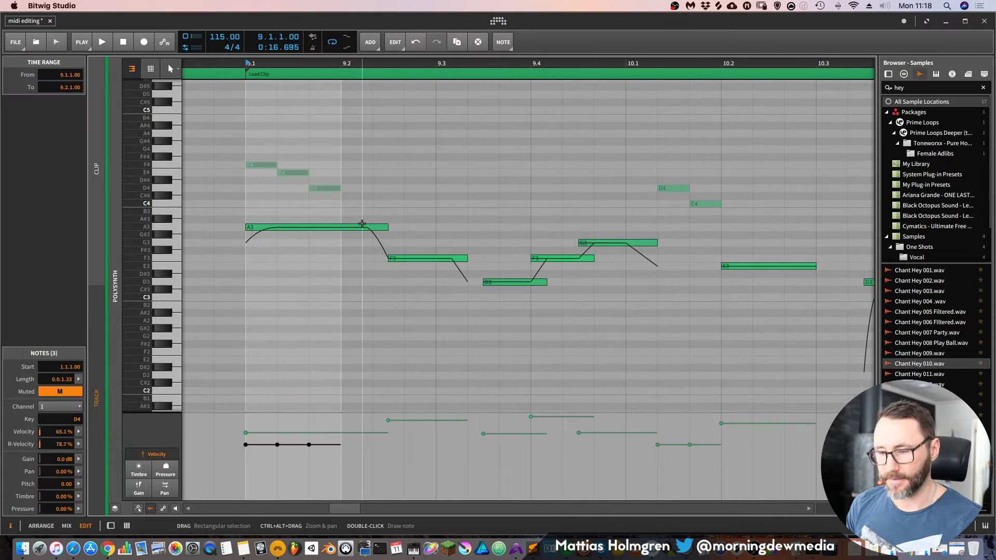
key(m)
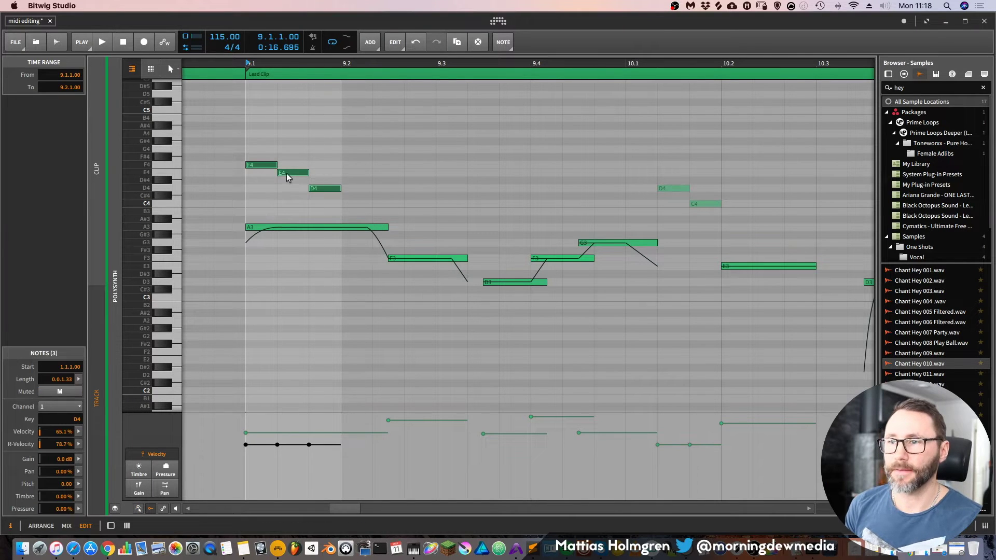
click(287, 157)
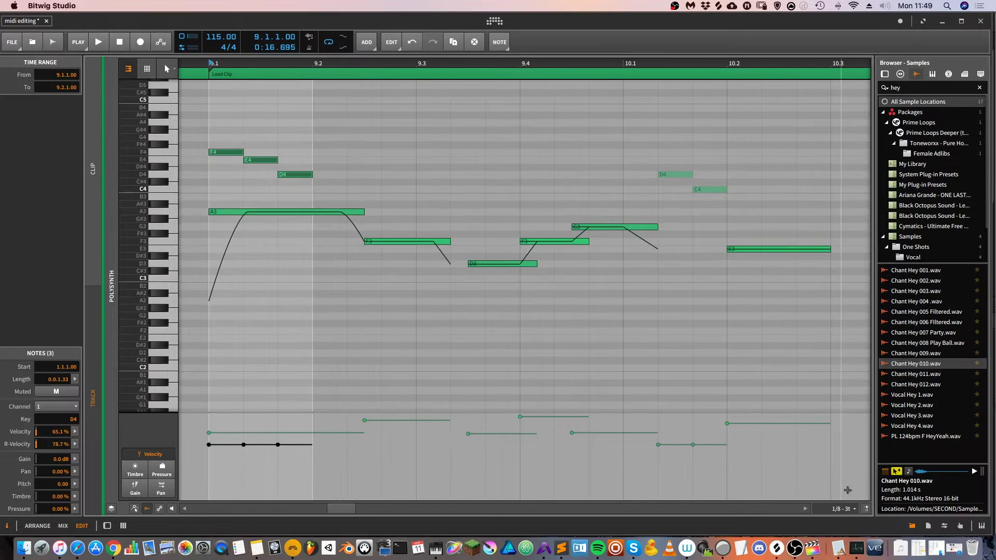
Step: Set the note editor's 1/8 grid subdivision back to straight
click(842, 509)
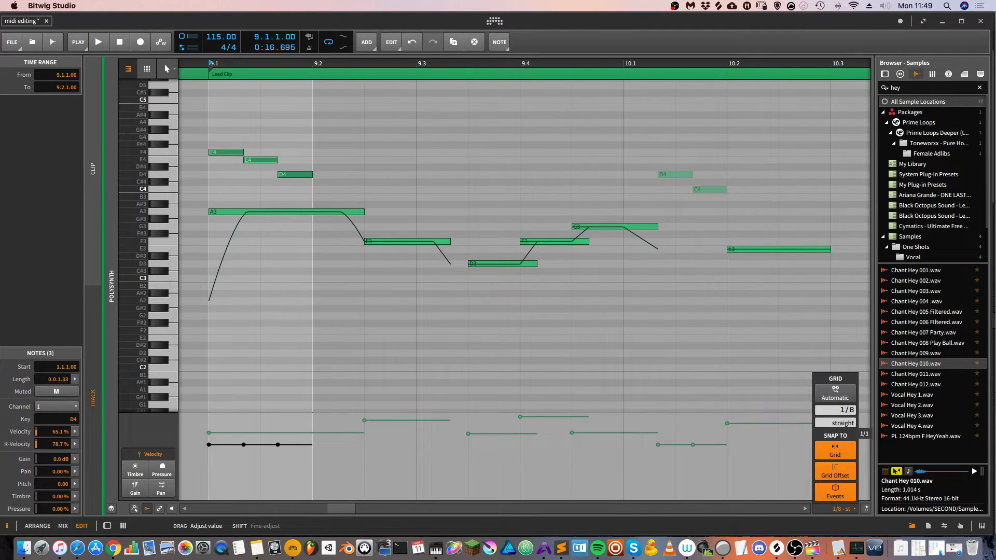
drag(836, 423, 835, 415)
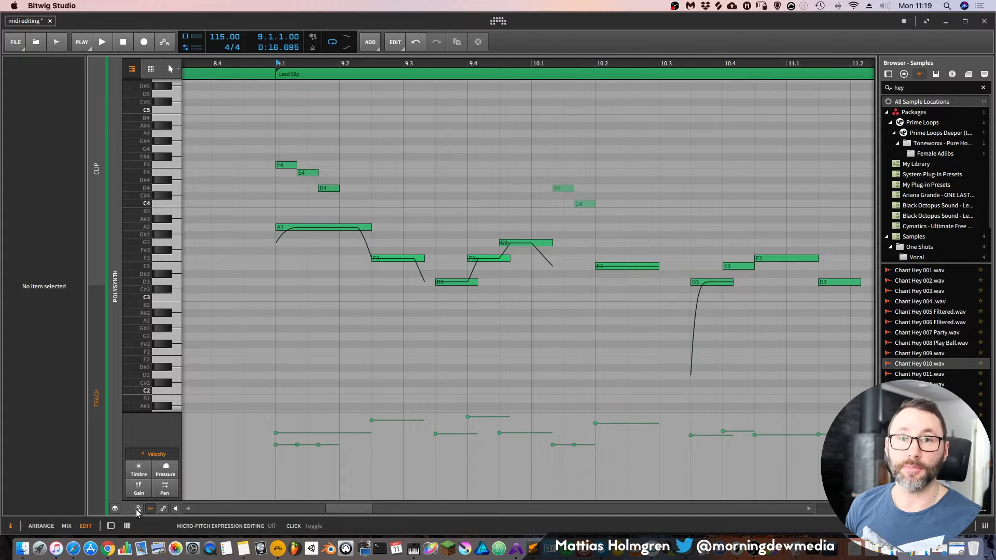
Step: Turn on micro-pitch expression editing, lower the A3 note's starting pitch point to -12.00 and play the clip
click(136, 509)
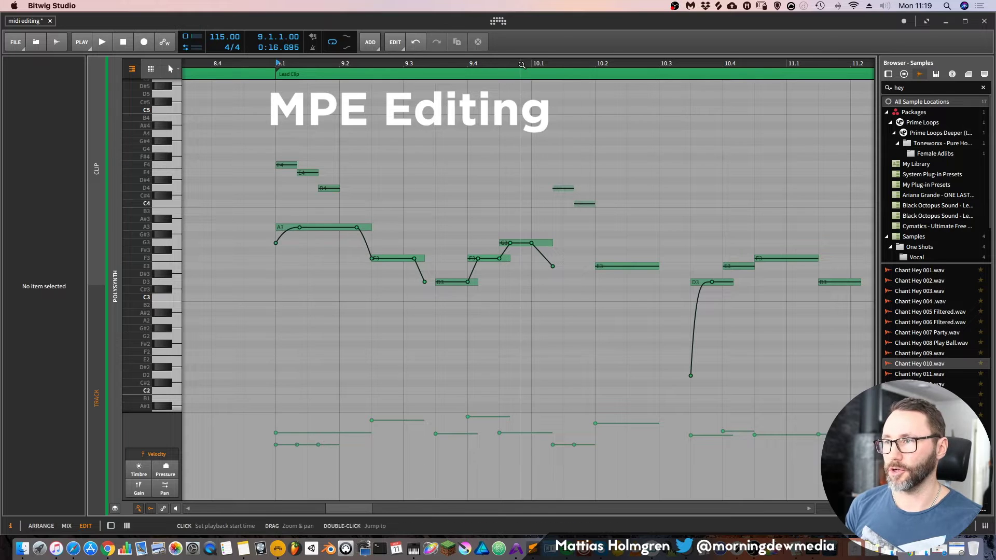
drag(521, 63, 527, 80)
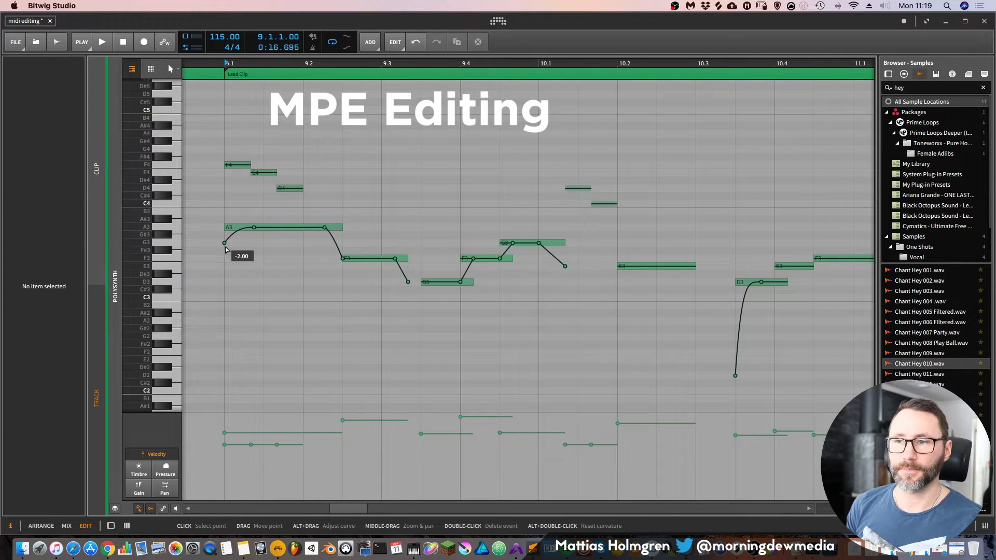
key(space)
key(space)
drag(225, 244, 225, 320)
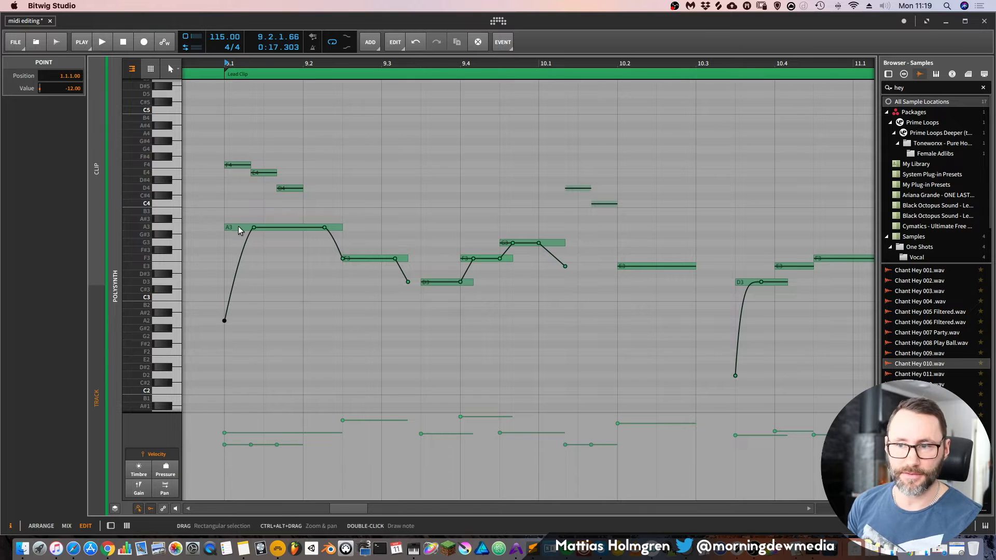
key(space)
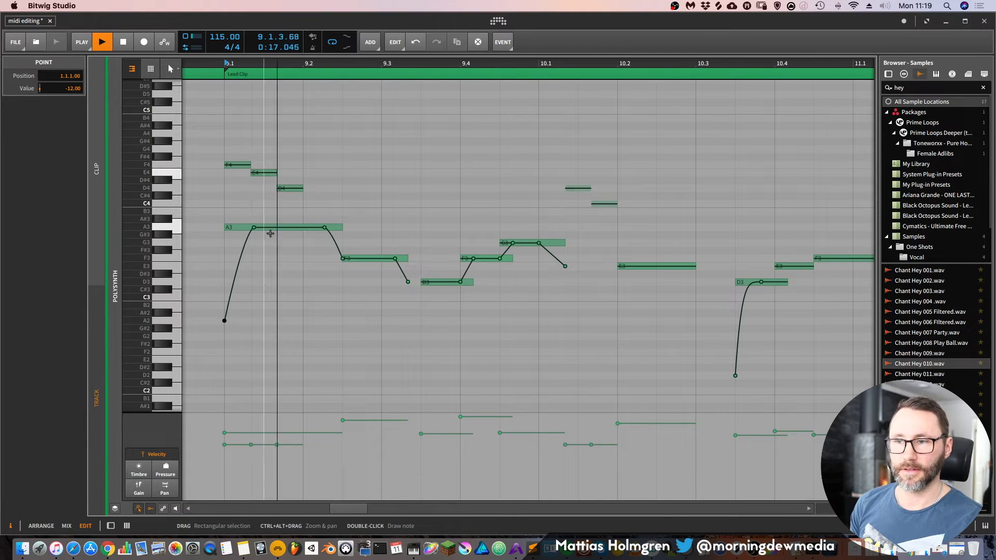
key(space)
Step: Mute the F4, E4 and D4 notes at the start of Lead Clip and listen to the result
drag(237, 151, 332, 202)
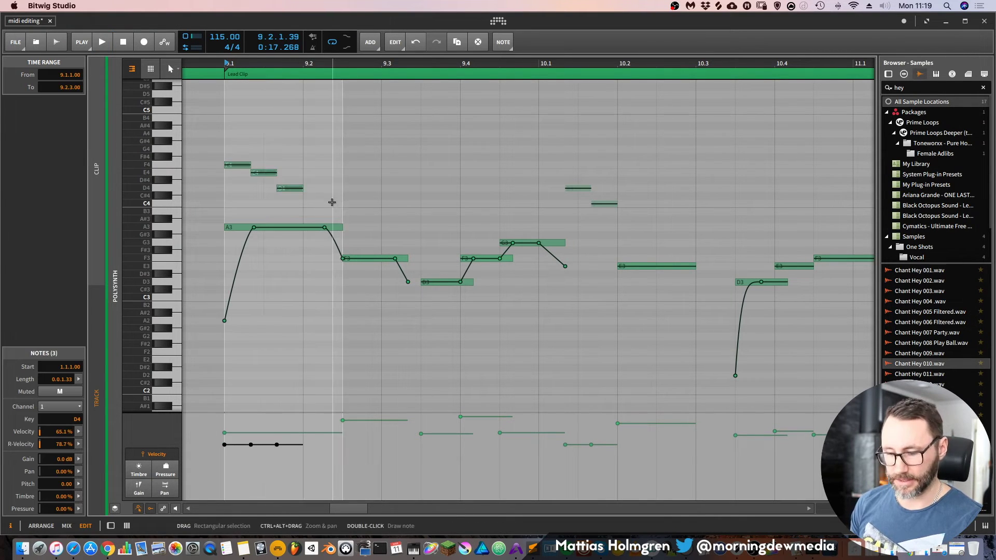
key(m)
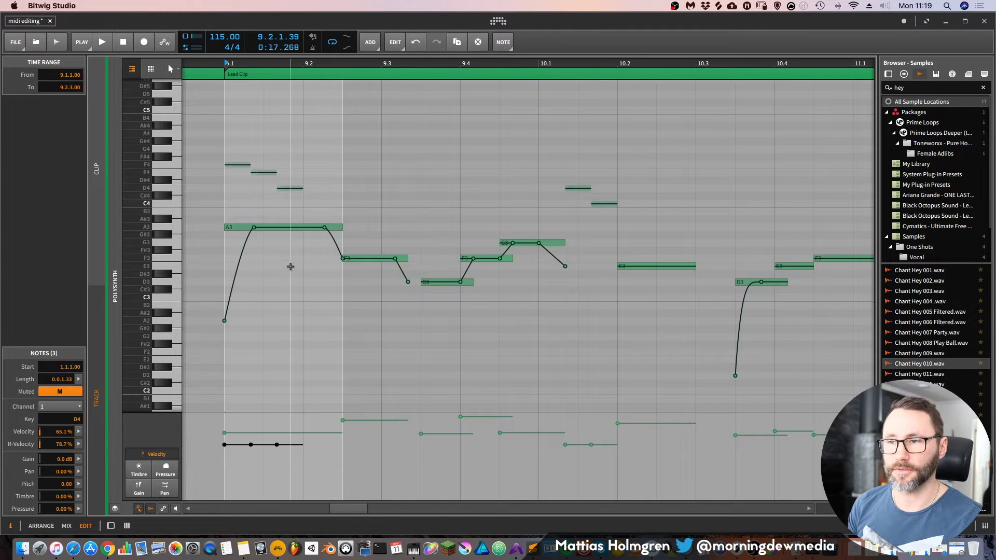
key(space)
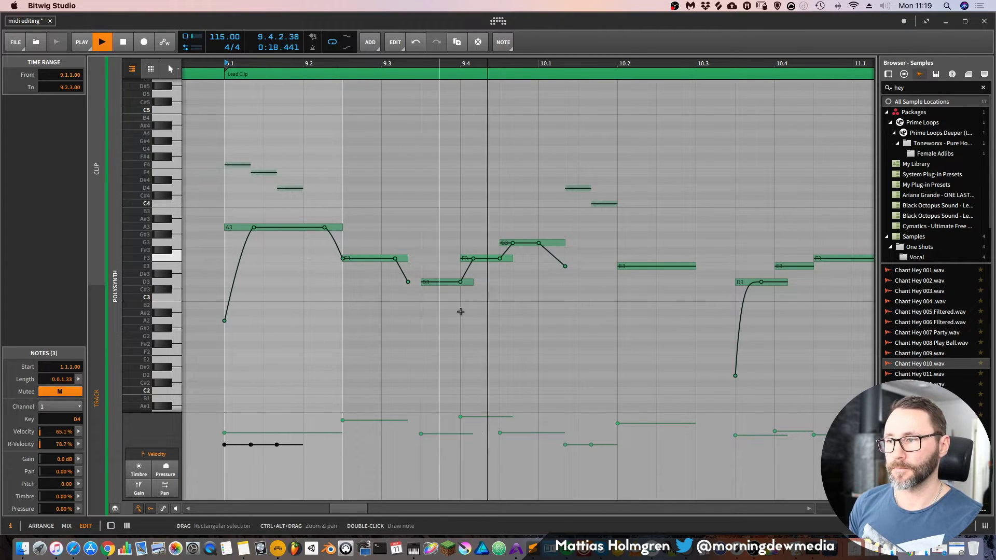
key(space)
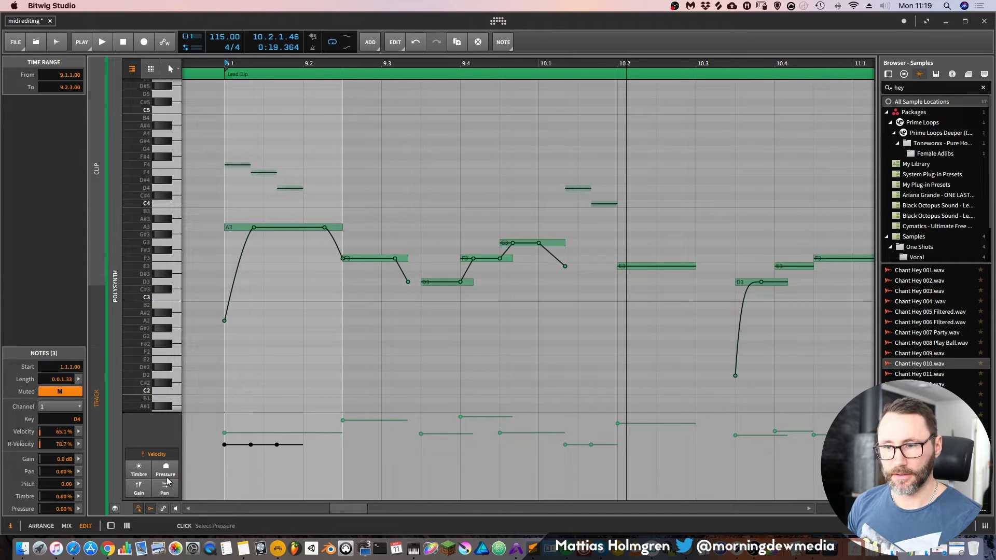
Step: Toggle micro-pitch expression editing, leaving it off, and switch the note expressions display off and back on
click(138, 509)
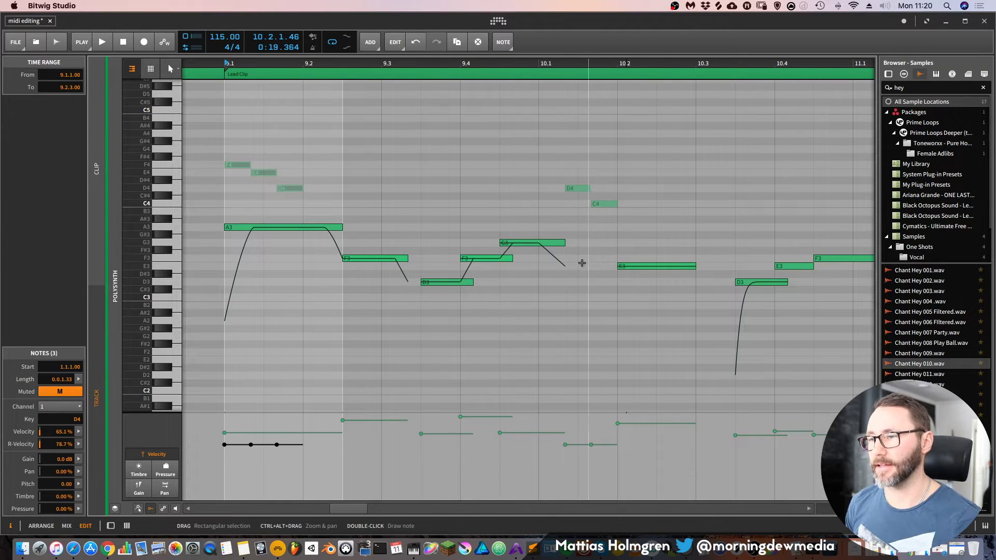
click(138, 509)
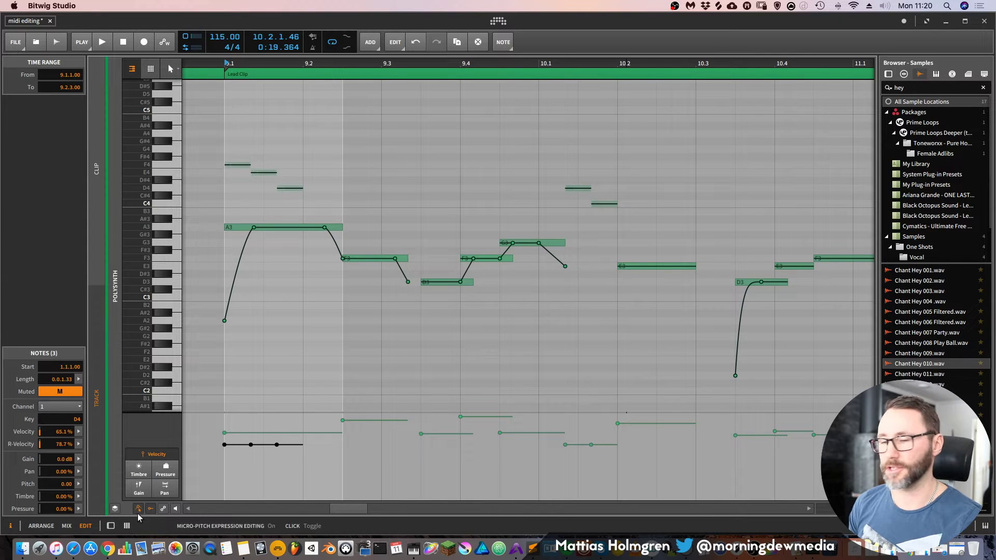
click(138, 511)
click(151, 511)
click(151, 510)
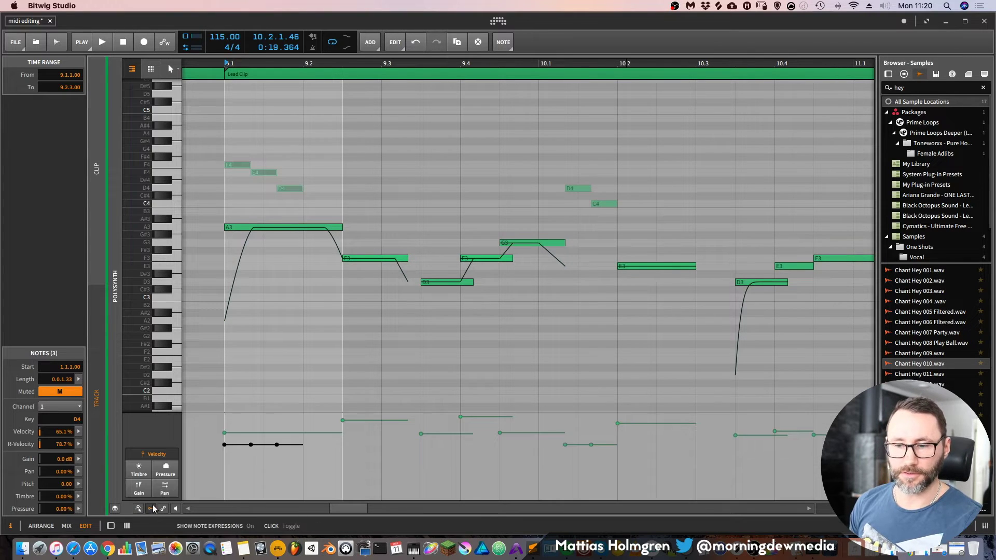
Step: Show the automation editor beneath the notes and play the clip to hear the Filter Frequency automation
click(163, 510)
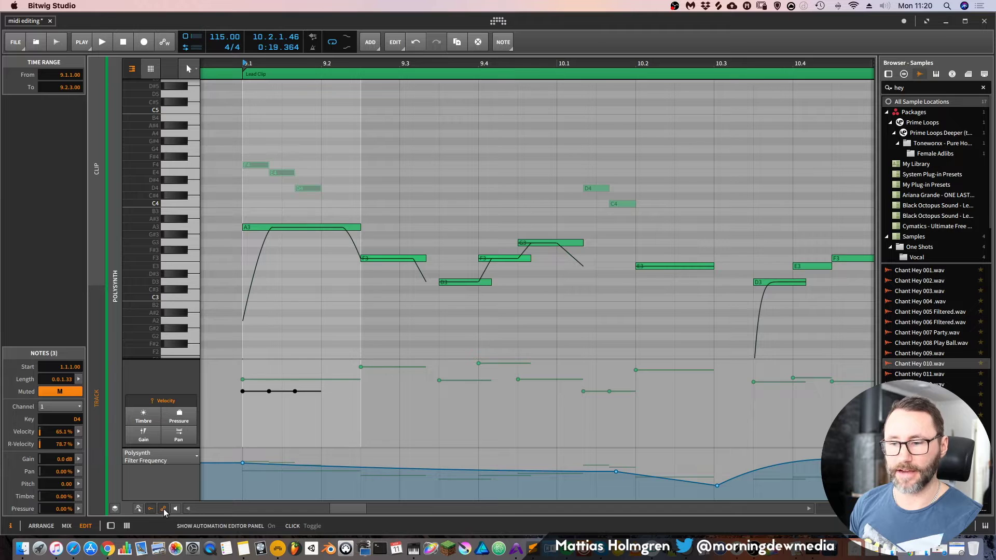
drag(612, 64, 454, 52)
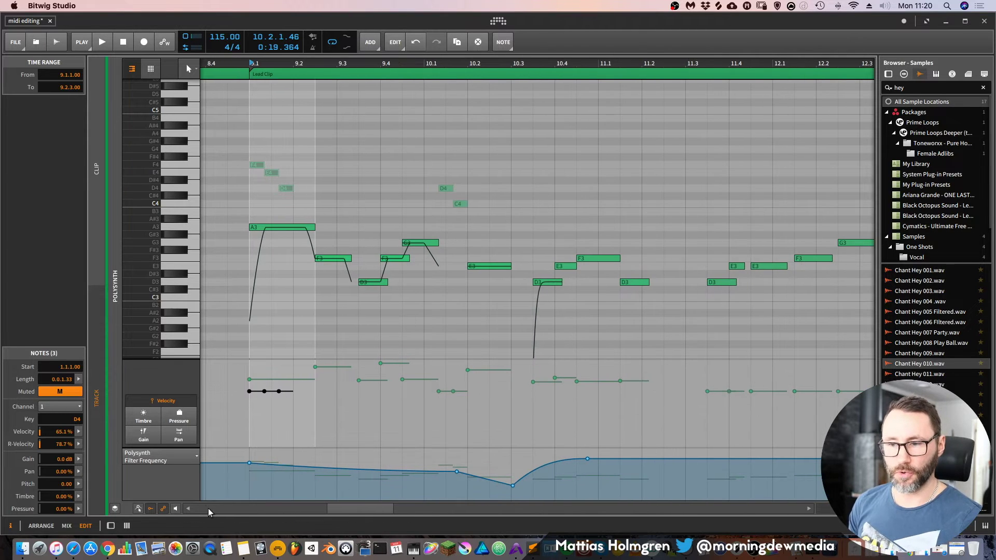
key(space)
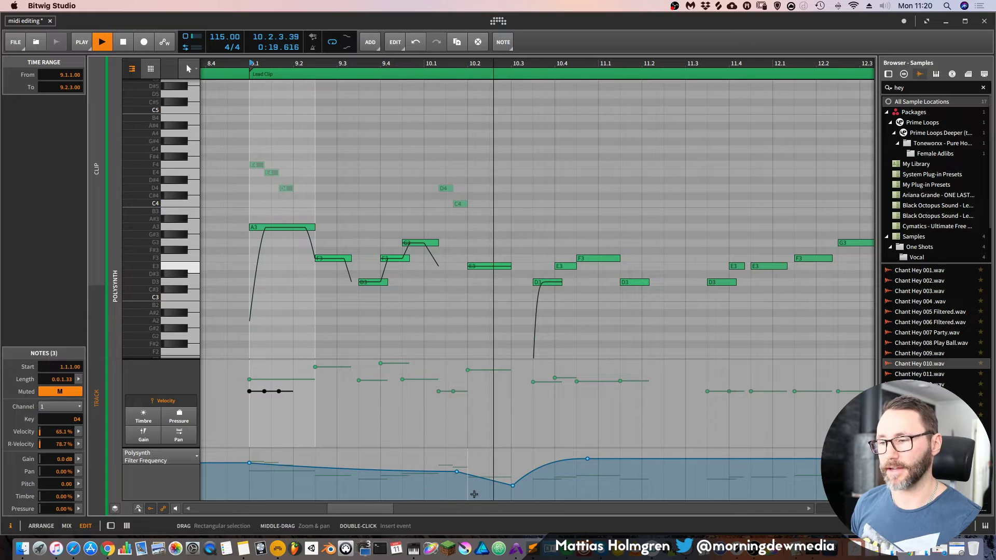
key(space)
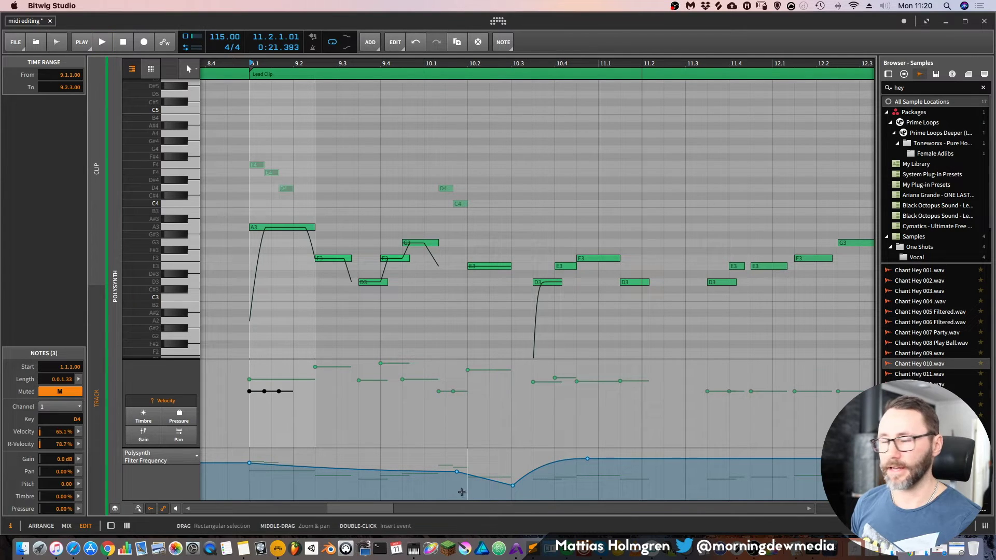
key(space)
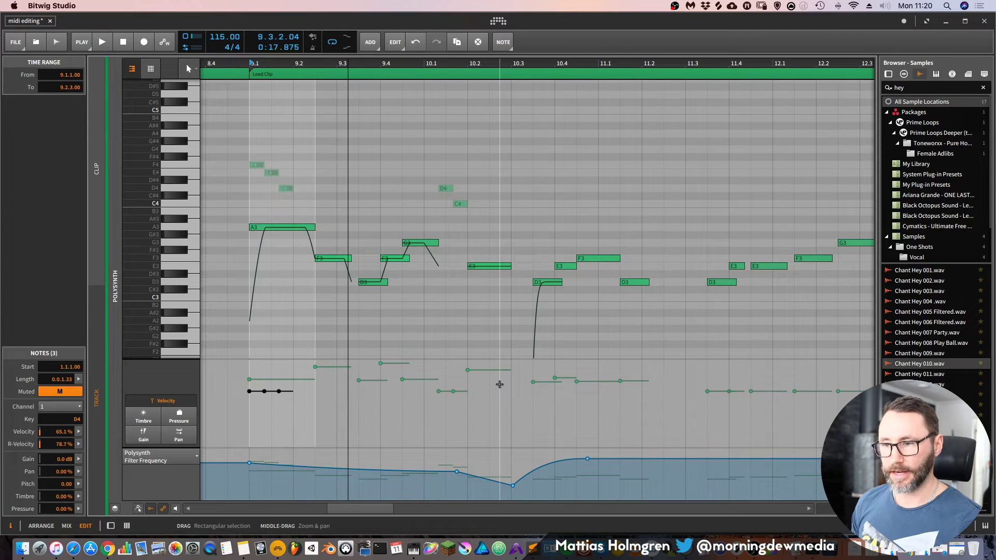
key(d)
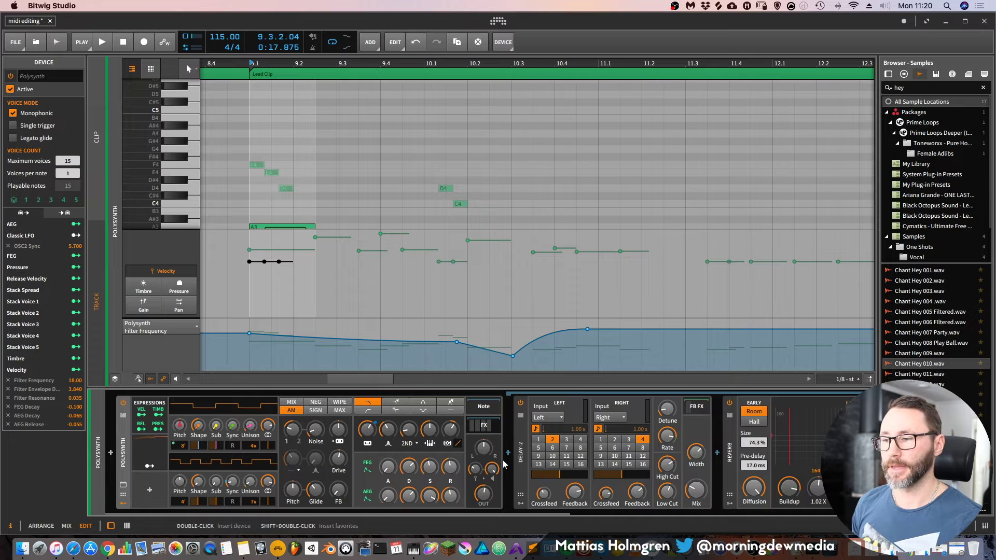
click(195, 328)
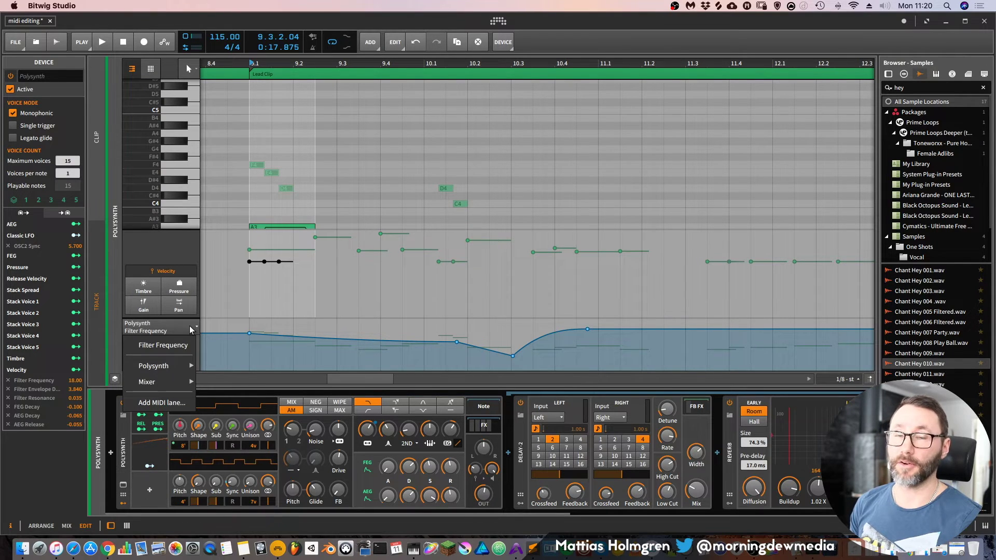
click(183, 261)
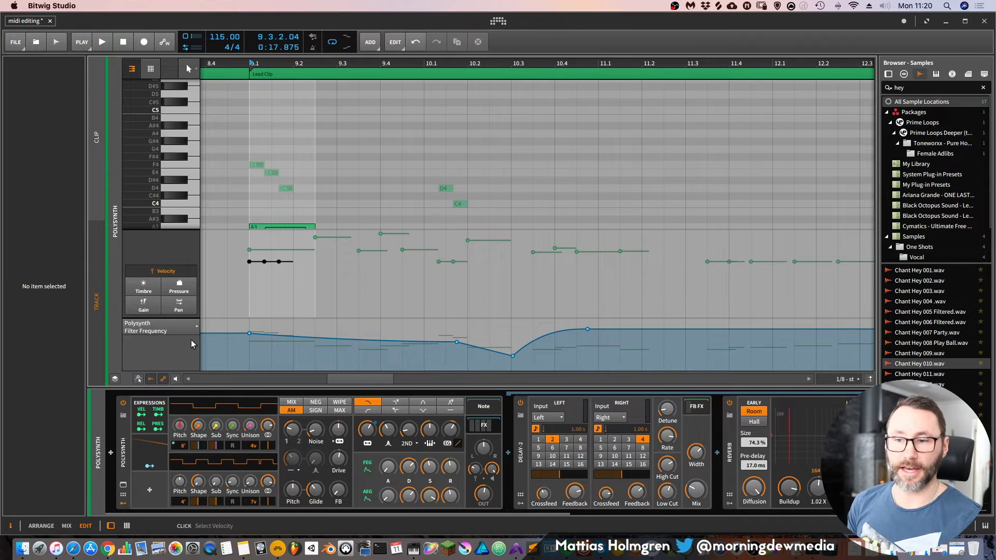
click(194, 329)
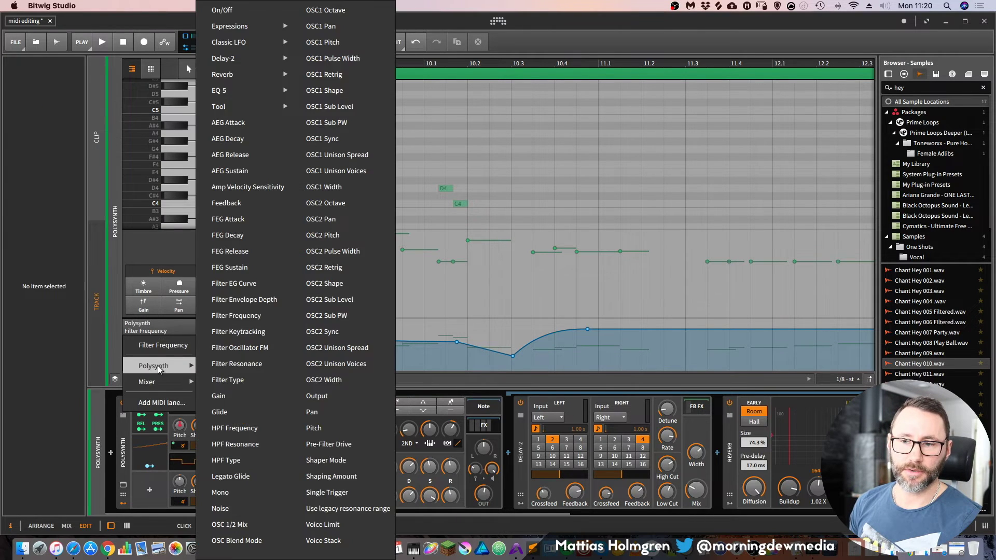
click(175, 265)
click(178, 327)
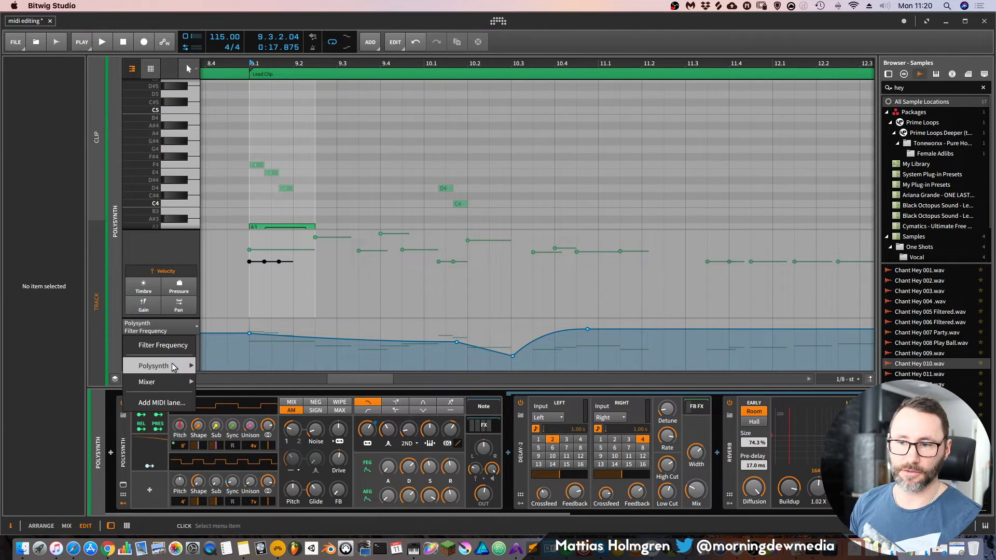
mouse_move(173, 365)
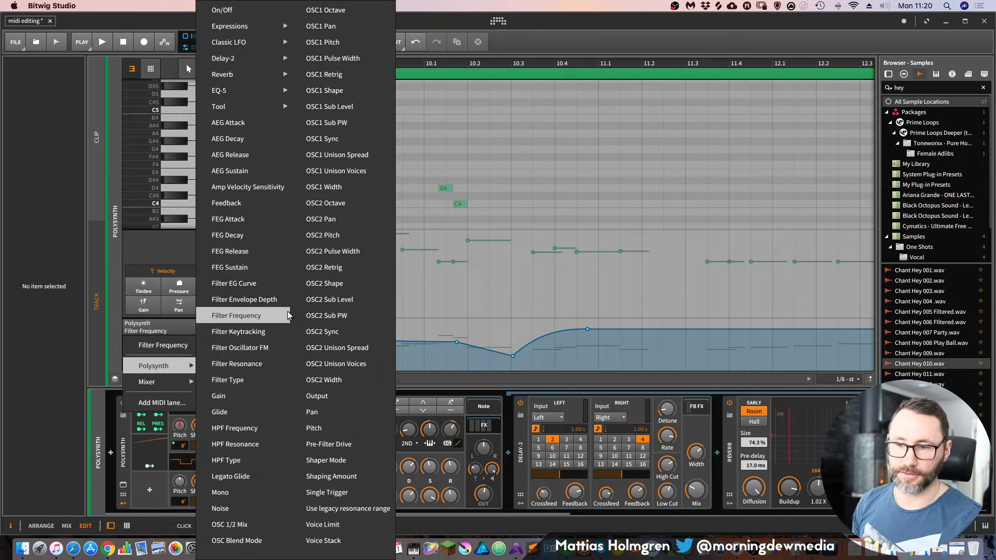
click(131, 453)
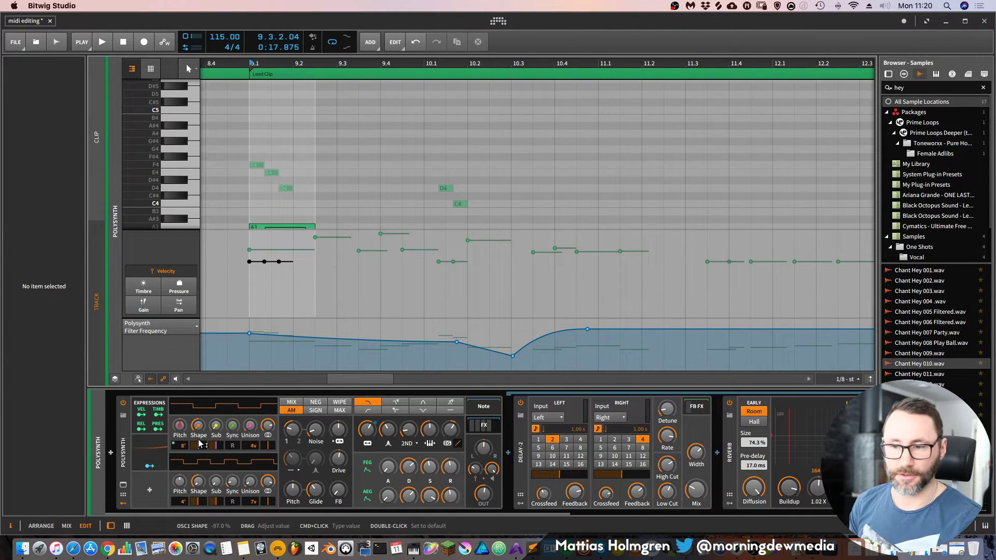
Step: Adjust the Polysynth's OSC1 Shape and Filter Frequency knobs in turn to bring each parameter into the automation lane
drag(199, 428, 199, 415)
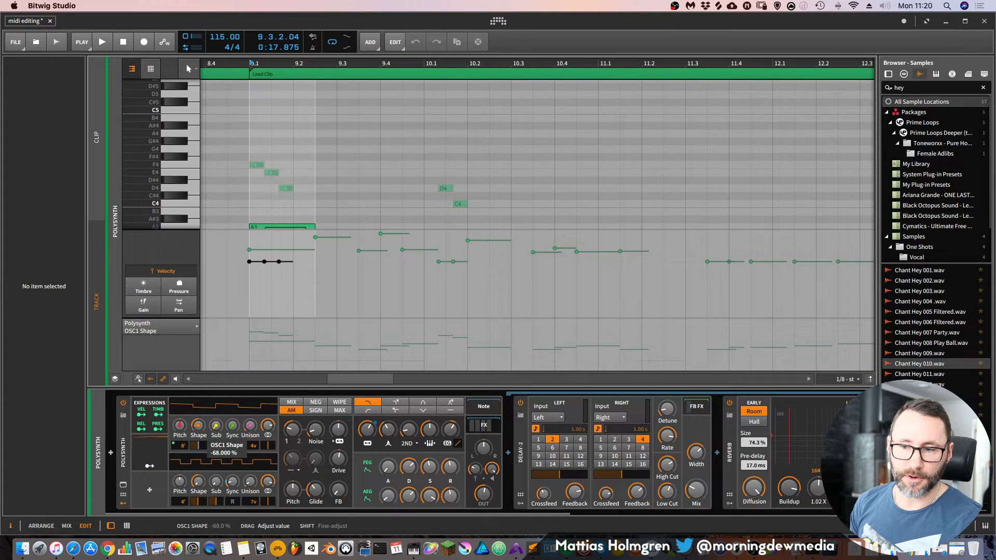
drag(198, 425, 198, 422)
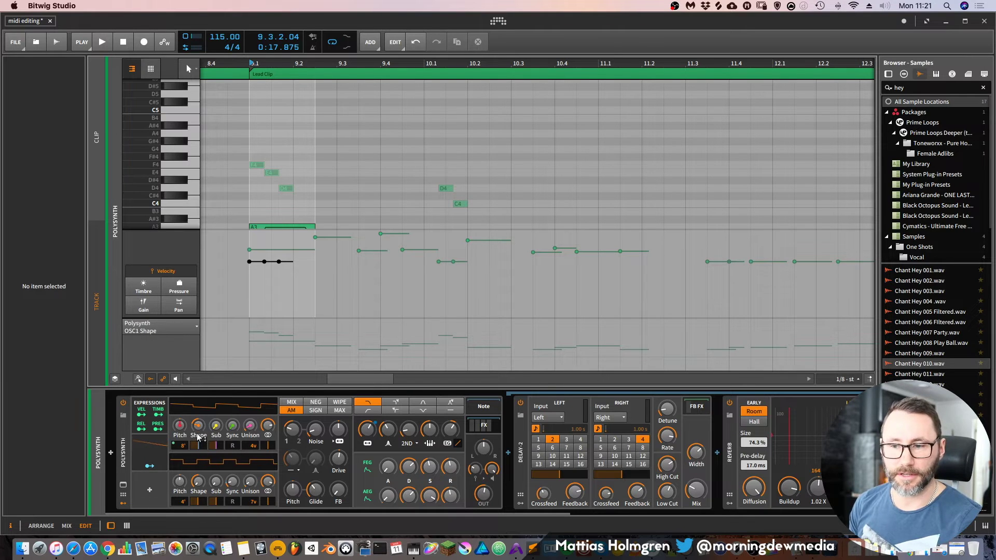
drag(199, 437, 198, 411)
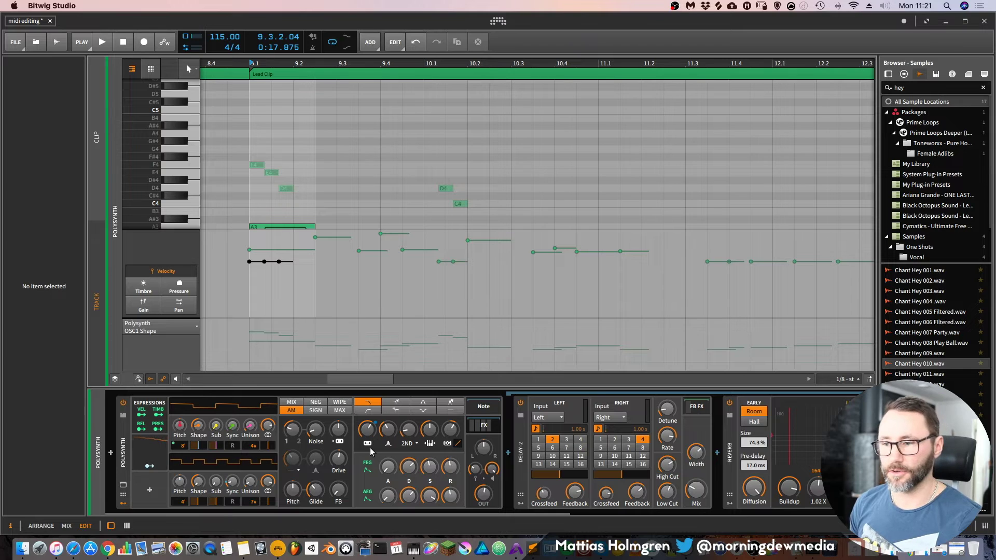
mouse_move(369, 435)
mouse_down()
mouse_move(369, 450)
mouse_move(369, 441)
mouse_up()
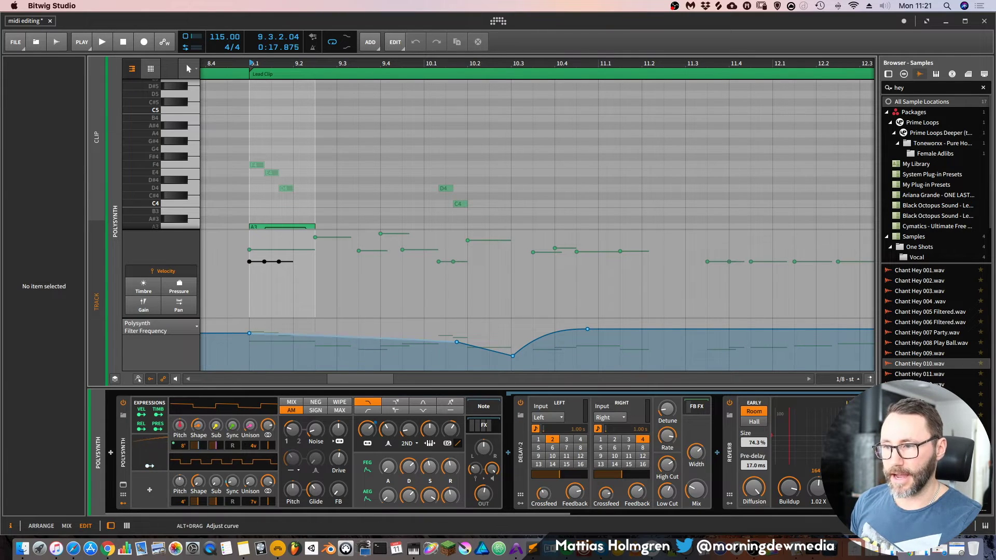
Step: Bend the Filter Frequency automation upward between its first two points and hide the device chain
drag(368, 338, 368, 324)
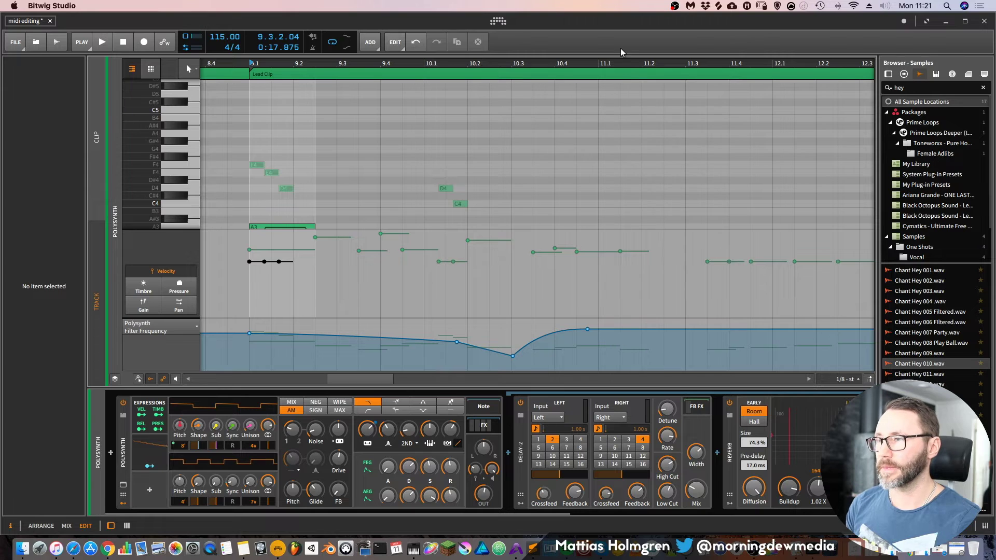
drag(620, 64, 572, 64)
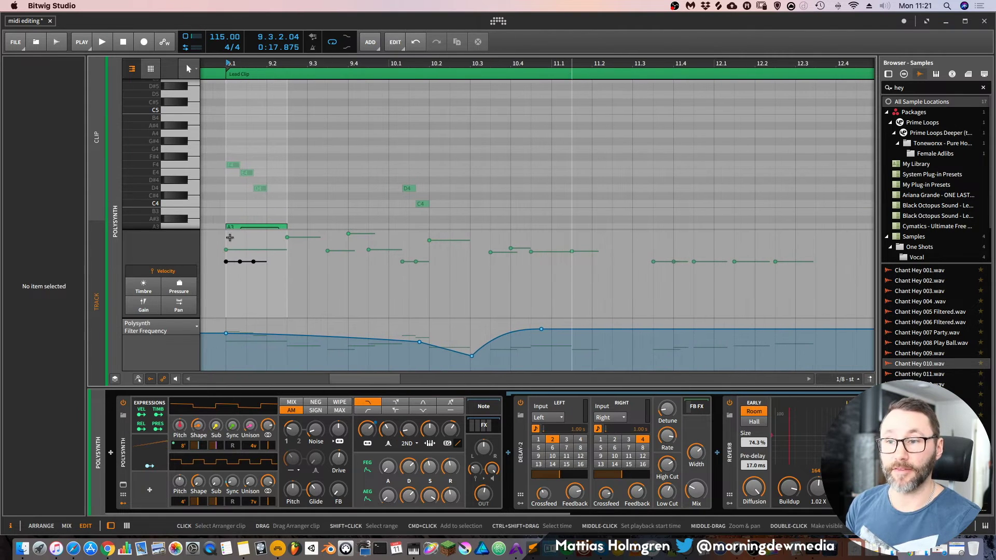
click(282, 345)
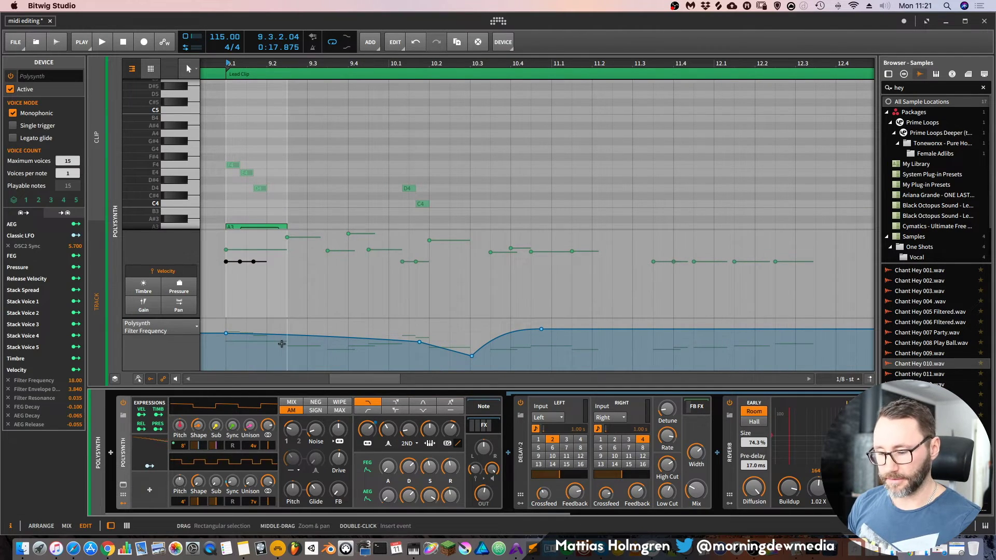
key(d)
drag(522, 64, 538, 66)
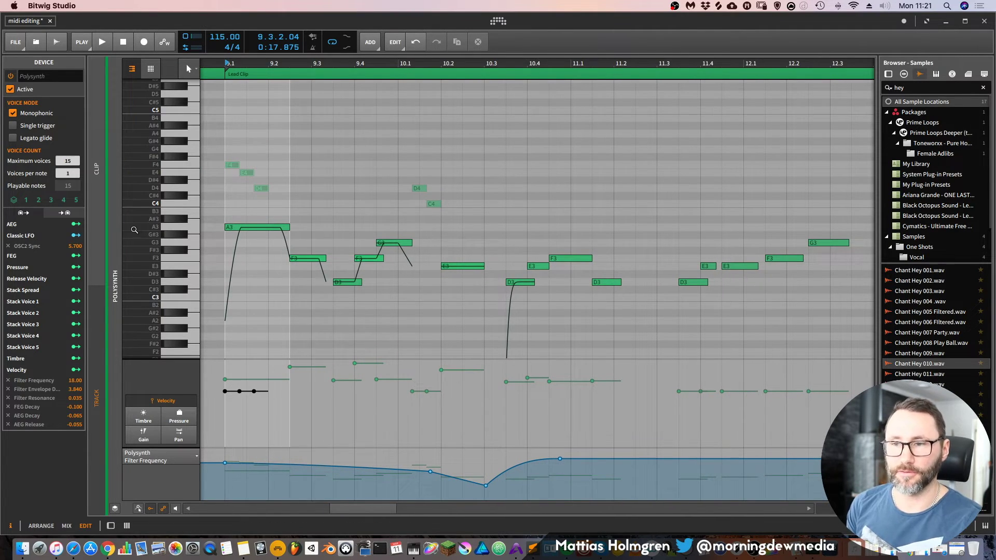
drag(142, 228, 142, 244)
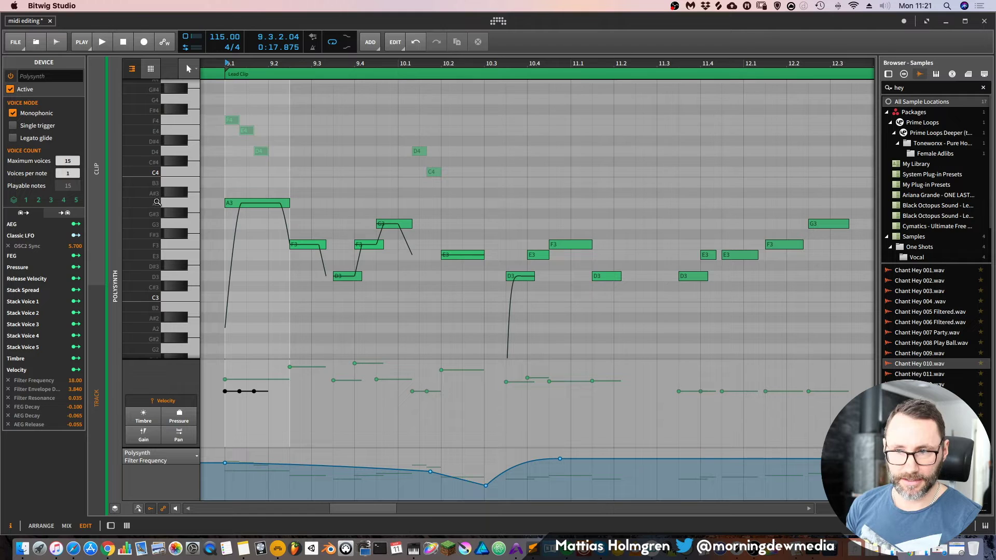
drag(156, 201, 157, 196)
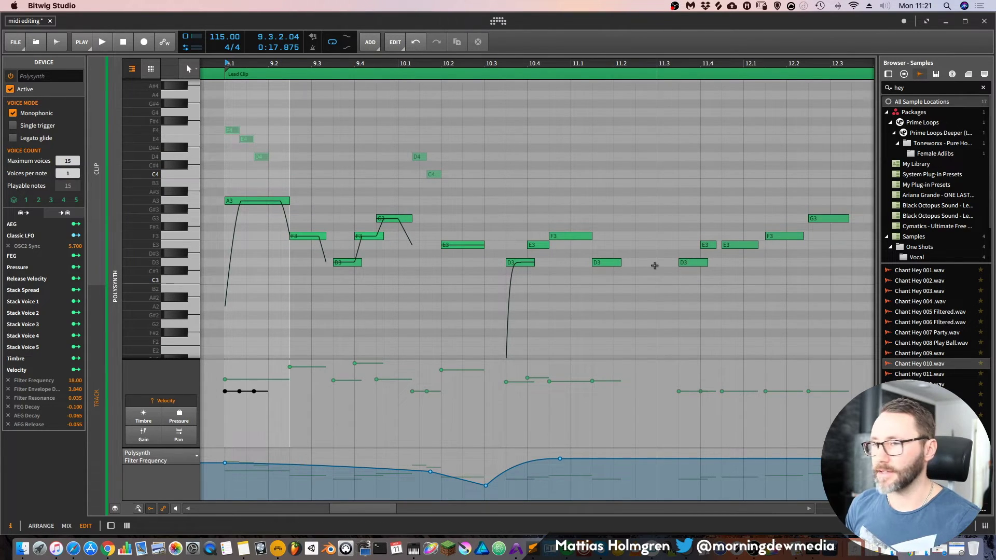
Step: Select the A3 note at the start of the Lead Clip and examine its note properties and pitch curve
scroll(654, 264, down, 5)
scroll(653, 265, left, 3)
scroll(654, 265, up, 3)
scroll(654, 264, right, 2)
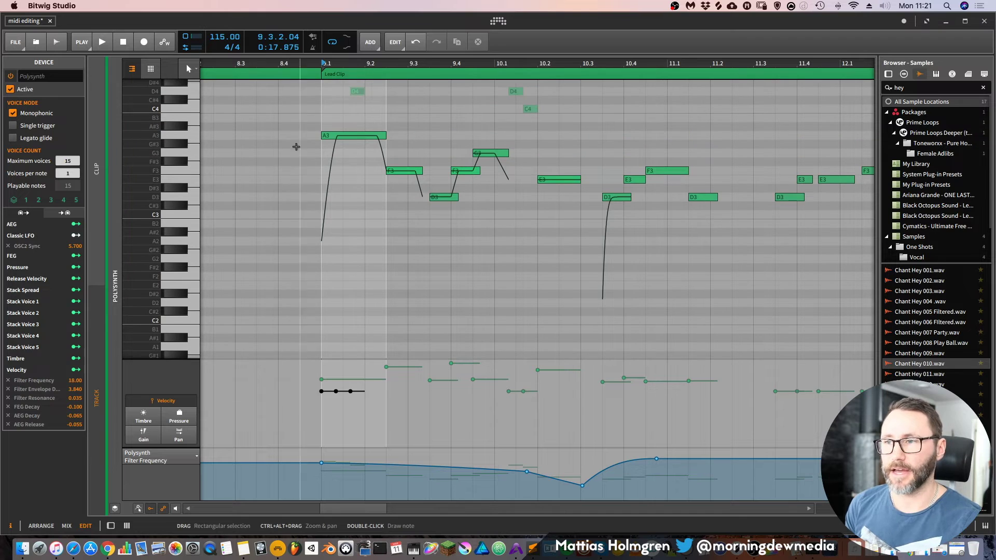
click(337, 137)
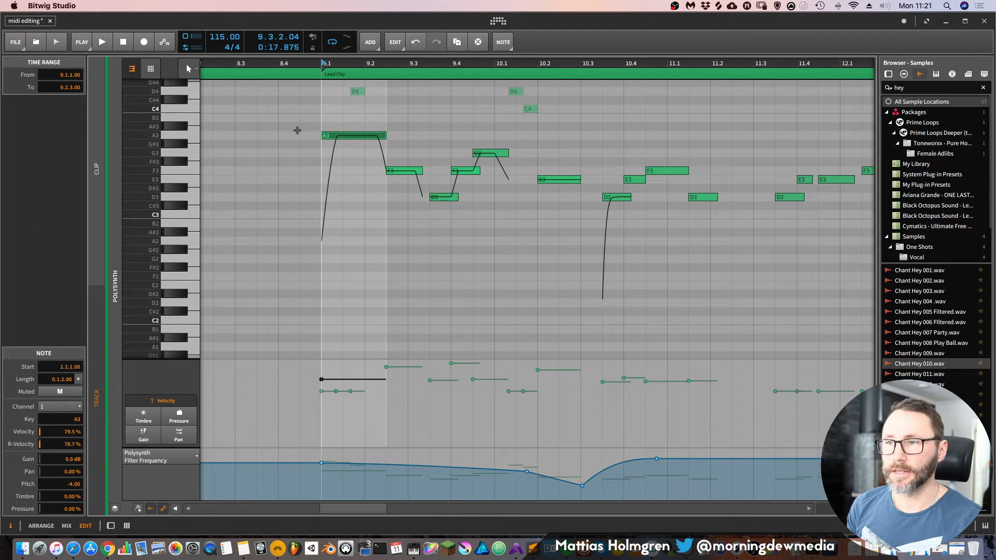
scroll(327, 373, right, 3)
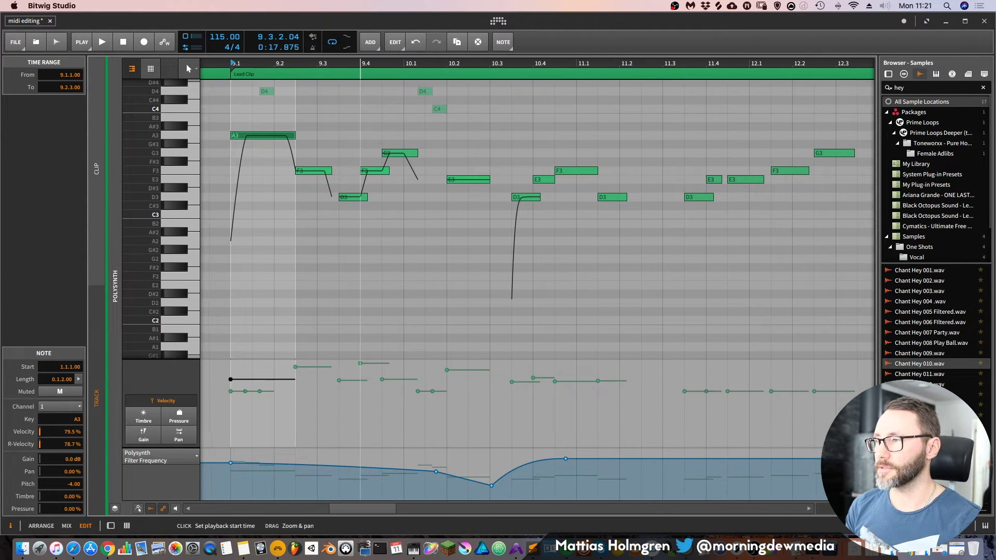
Step: Play the Lead Clip from bar 9, follow its notes and filter automation, and stop playback to view the whole clip
drag(655, 345, 779, 363)
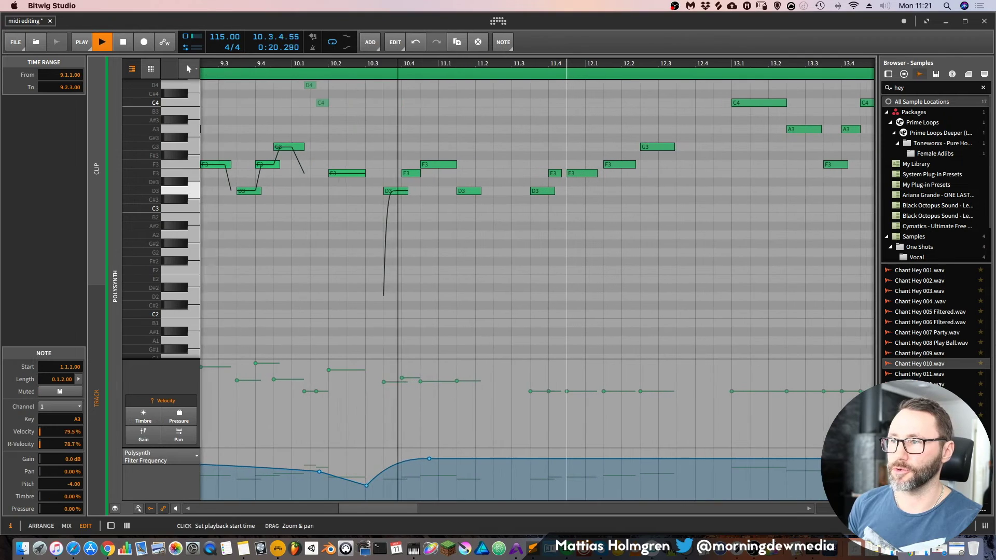
drag(396, 62, 515, 58)
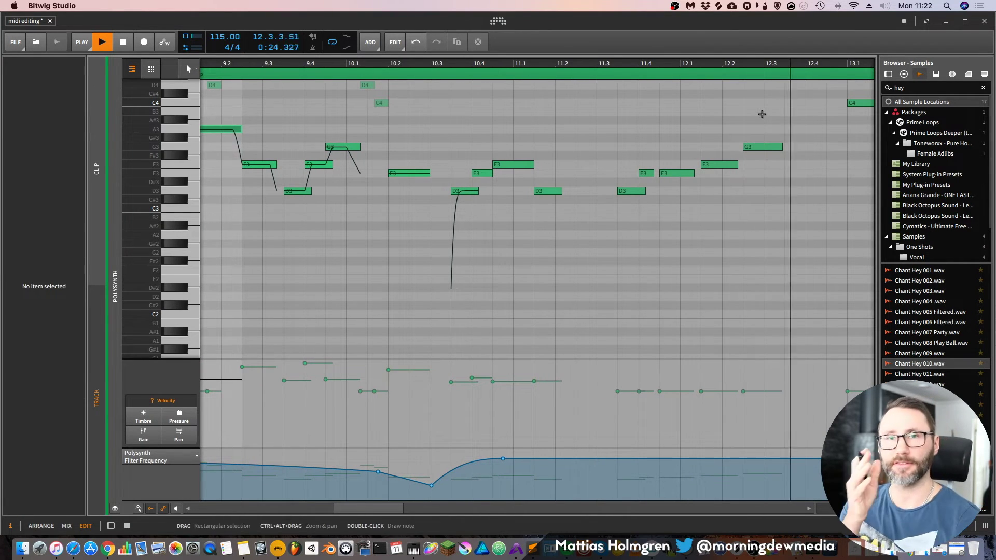
scroll(762, 113, down, 3)
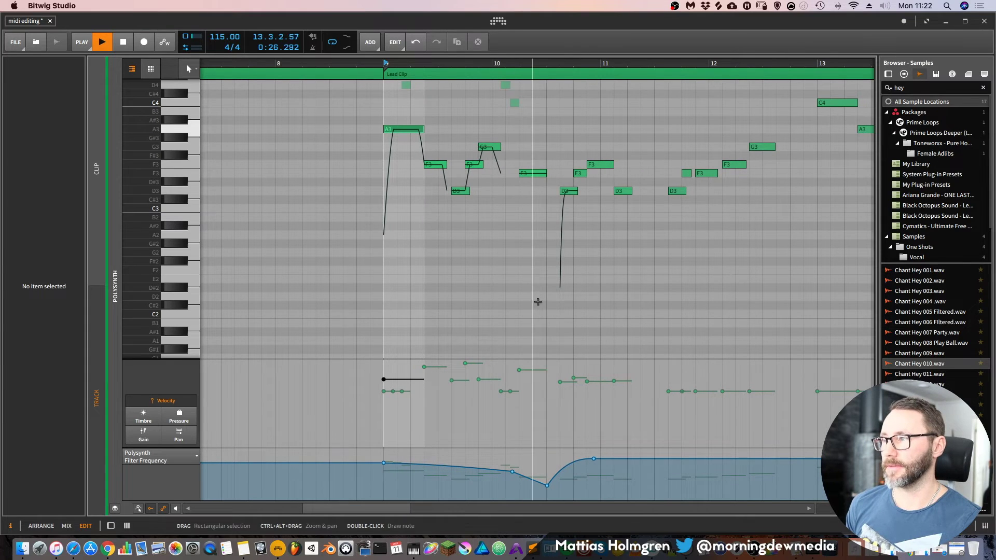
key(space)
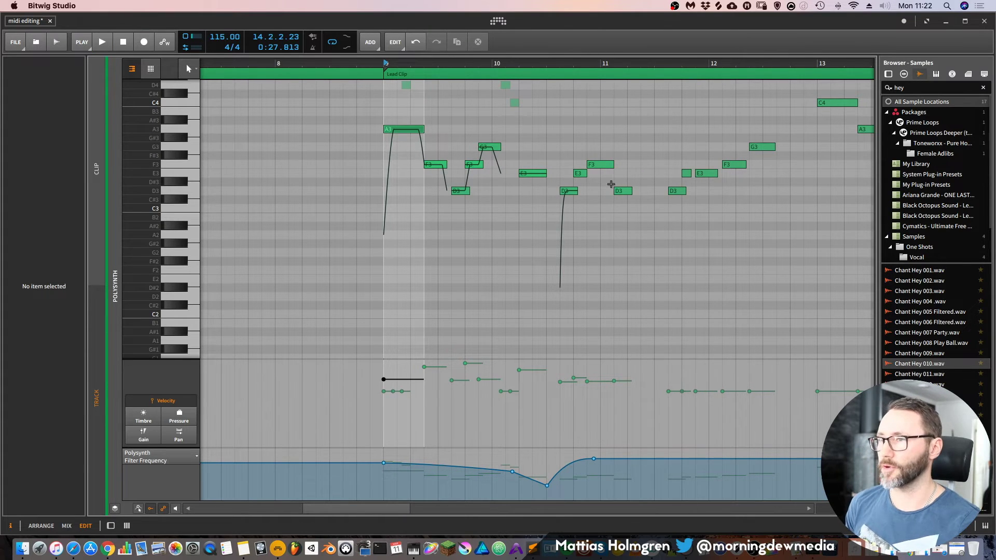
click(733, 64)
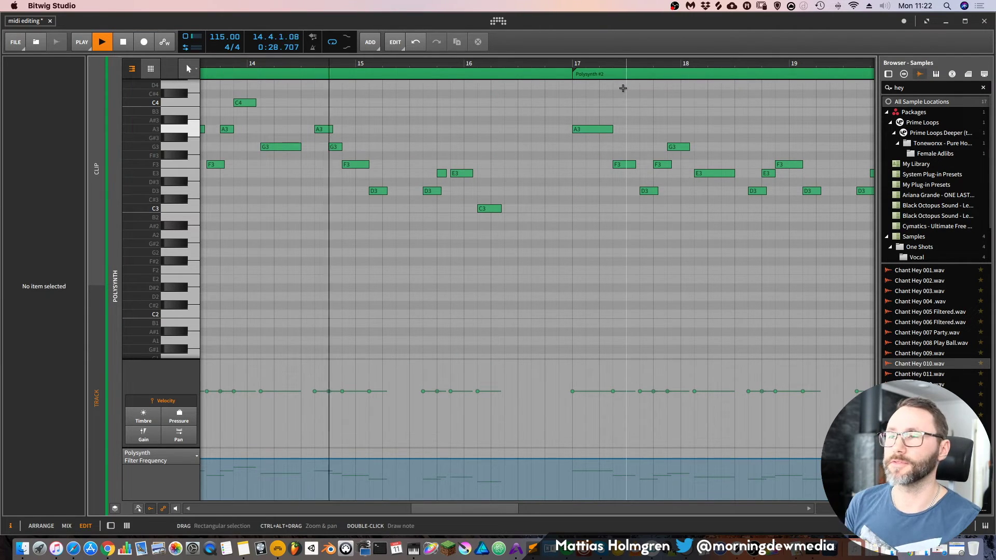
key(space)
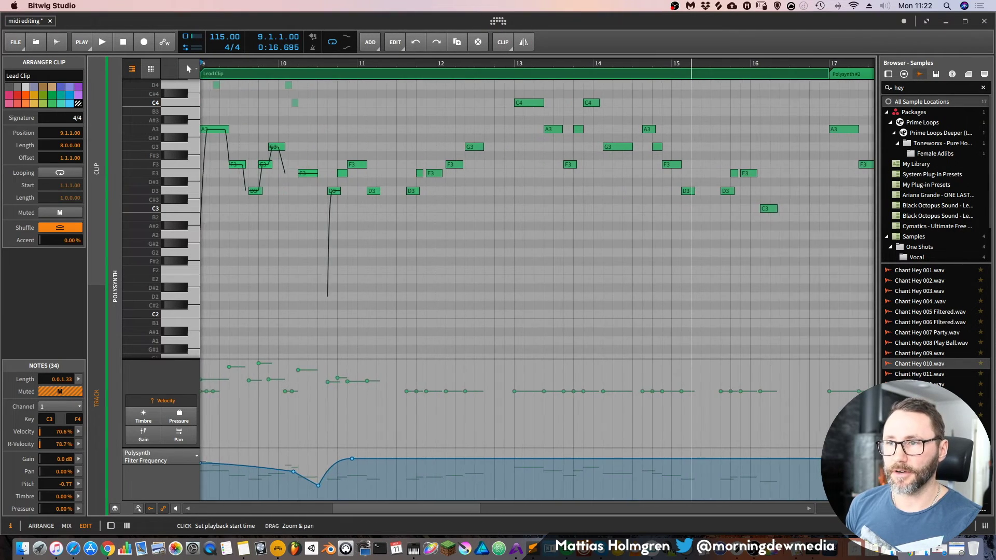
drag(691, 63, 717, 64)
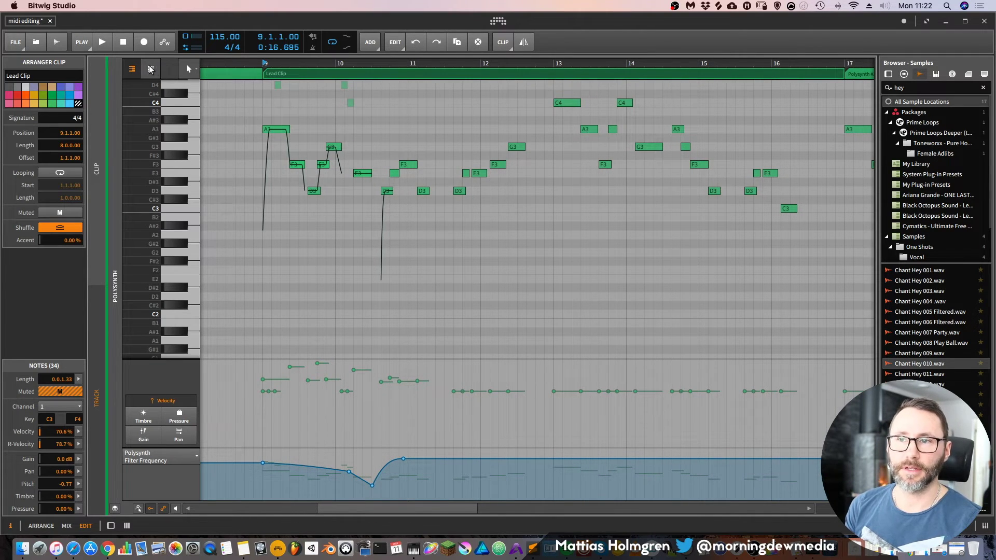
click(150, 69)
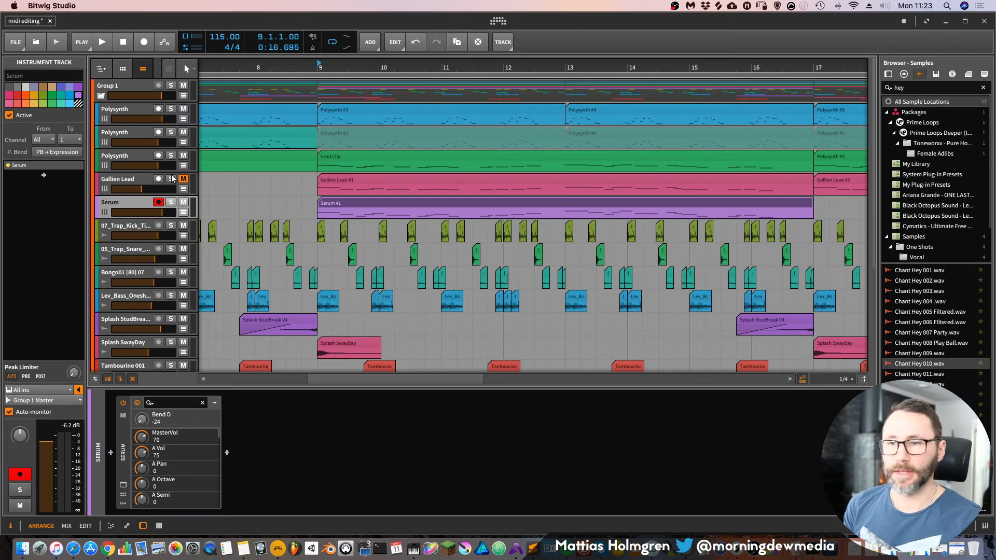
Step: Open the Polysynth track's Lead Clip in the note editor below the arrangement and play its opening notes with pitch curves
click(131, 154)
double_click(344, 156)
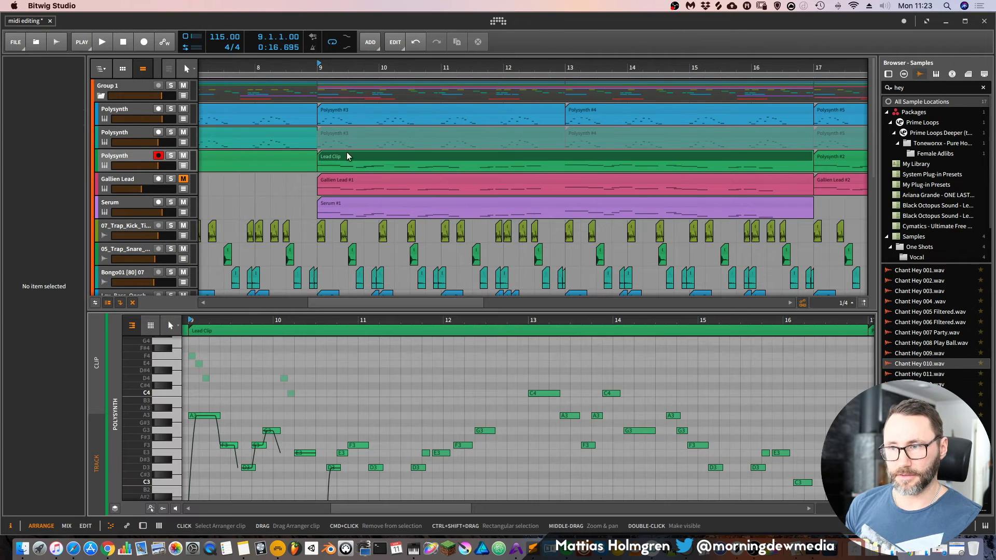
drag(291, 321, 479, 321)
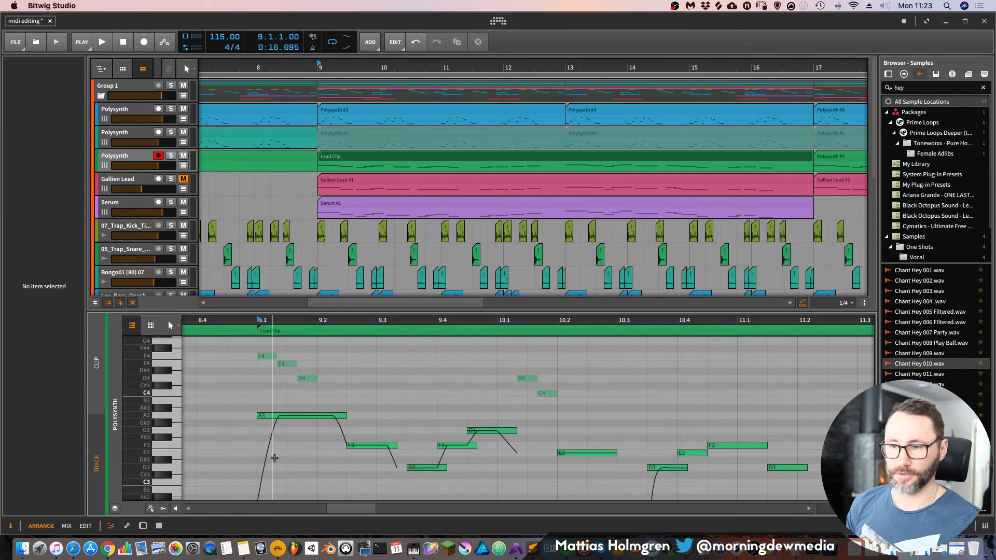
key(space)
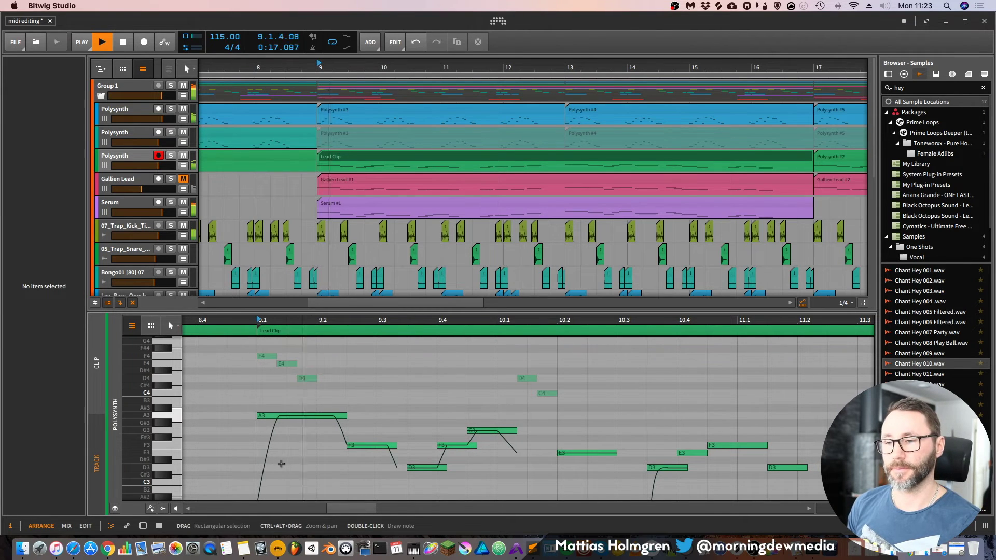
key(space)
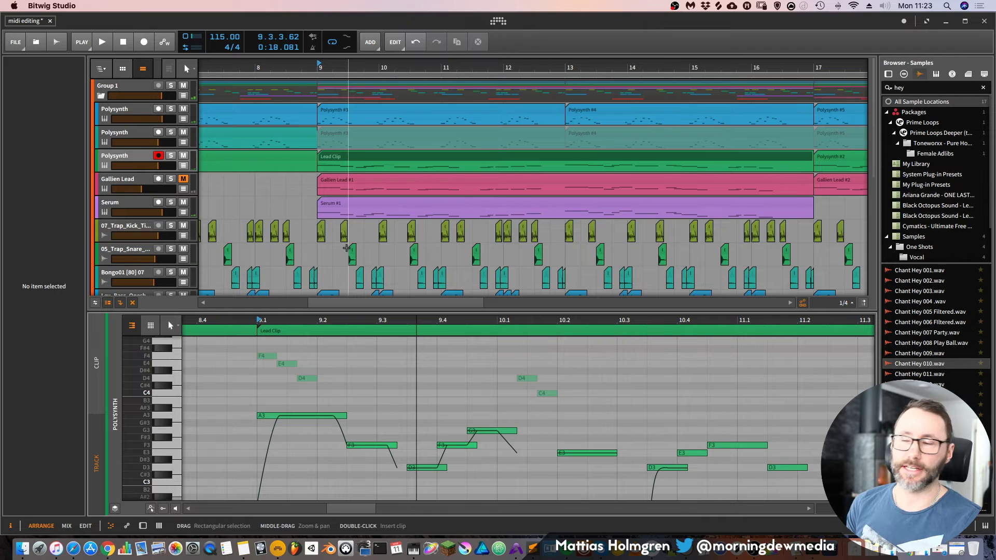
Step: Show the Serum #1 clip in the note editor and examine the pitch curves on its first notes
click(142, 200)
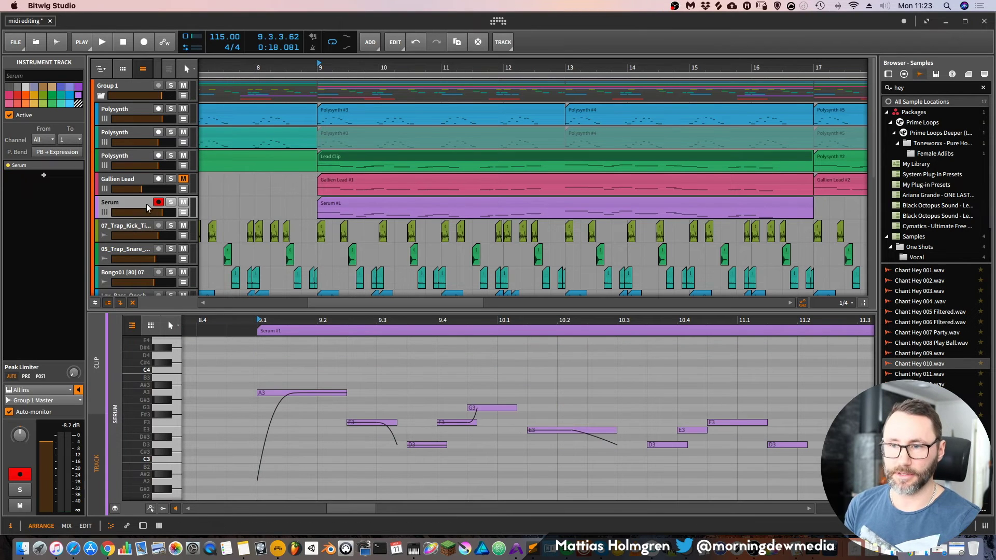
click(345, 206)
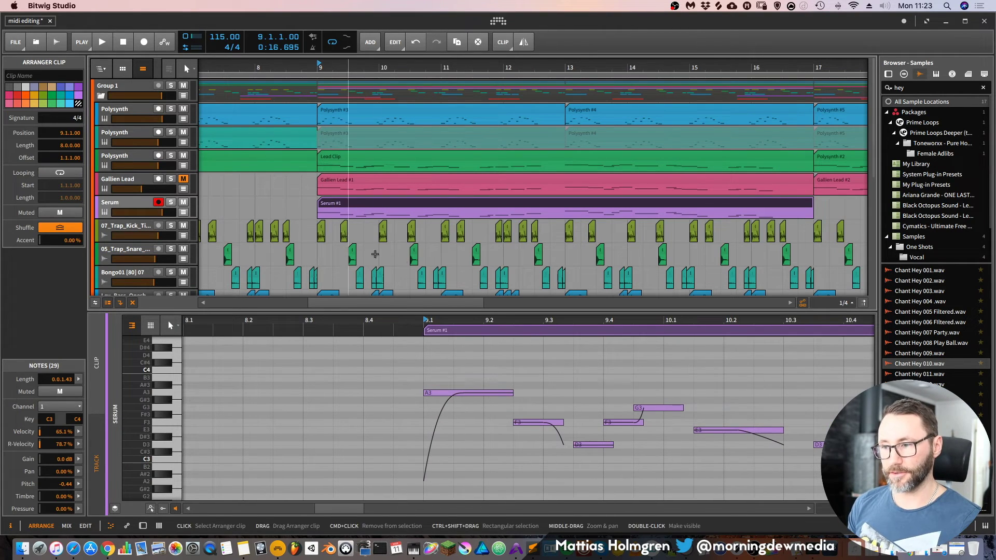
drag(543, 322, 401, 332)
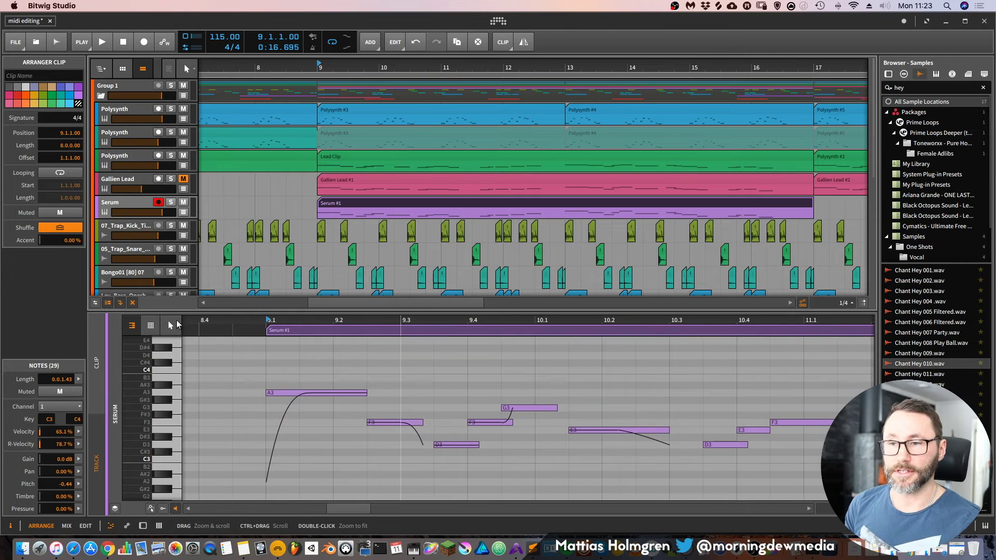
Step: Load the LD BottleBlower [SD] preset from the Leads category in the Serum plug-in window and close it
key(d)
key(d)
key(d)
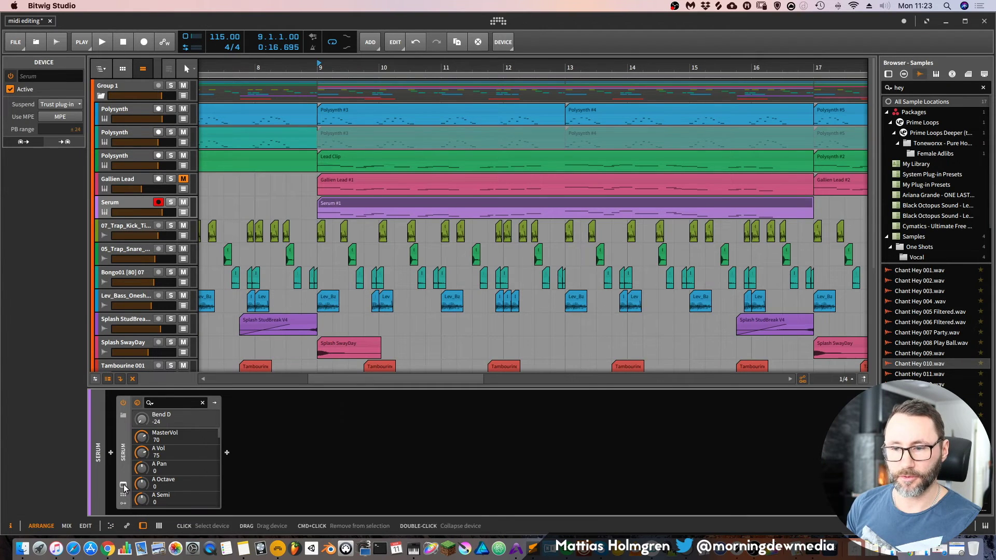
click(123, 485)
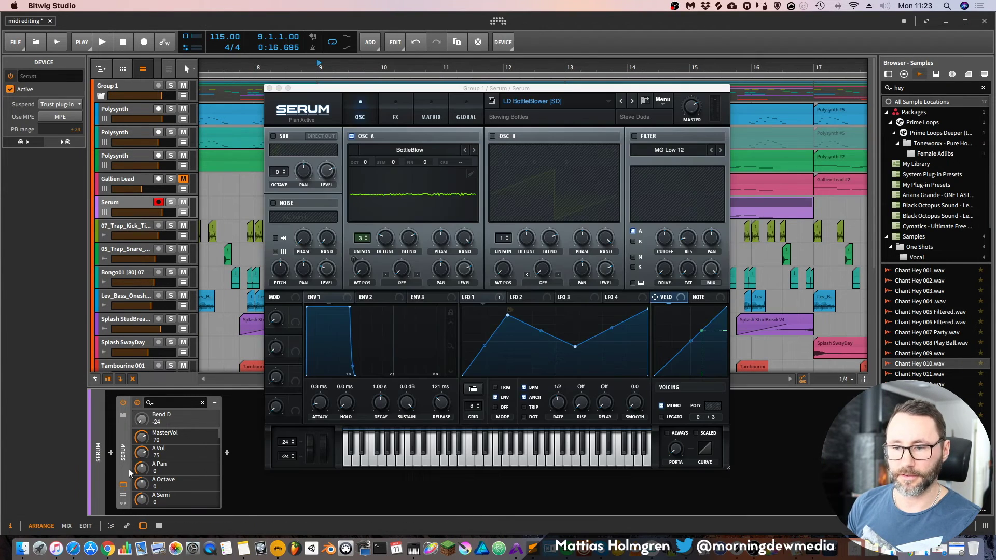
click(525, 101)
mouse_move(572, 196)
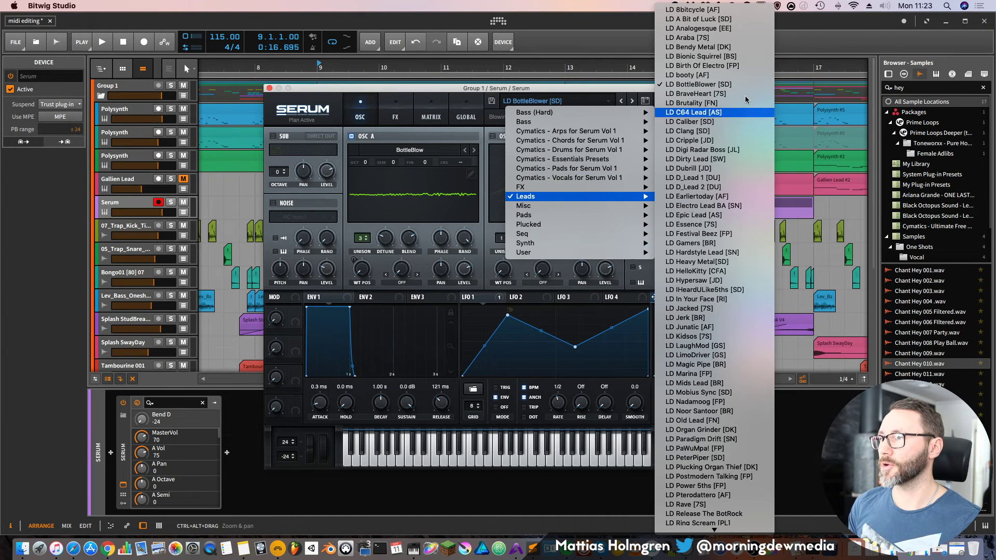
click(698, 84)
click(270, 88)
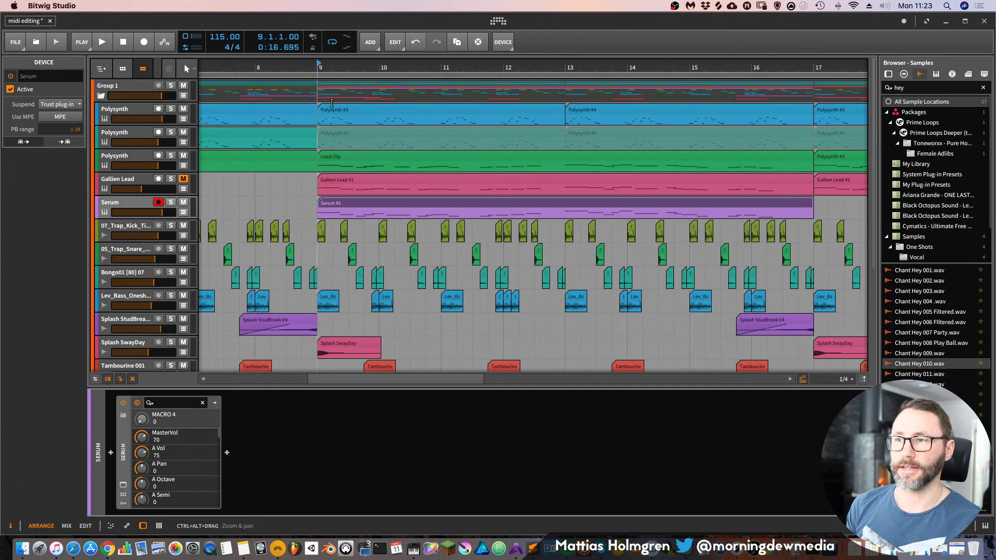
Step: Open the Serum #1 clip in the note editor, solo the Serum track and play it to hear the opening notes
click(346, 204)
double_click(348, 201)
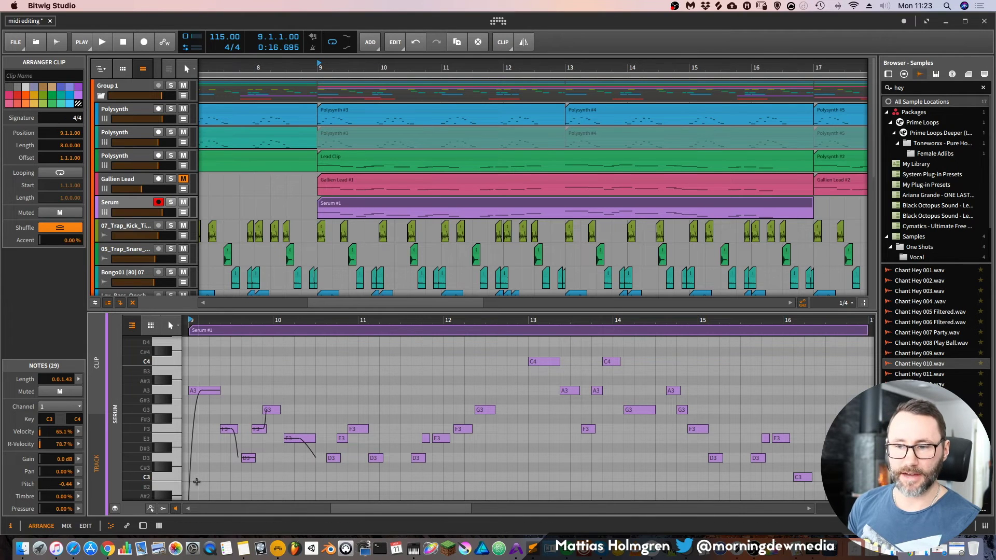
drag(398, 309, 725, 259)
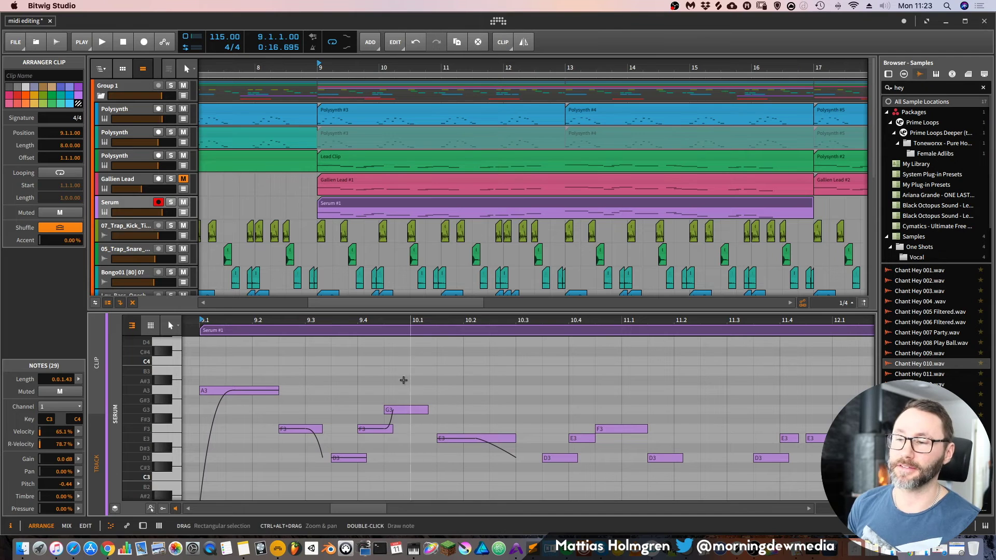
key(space)
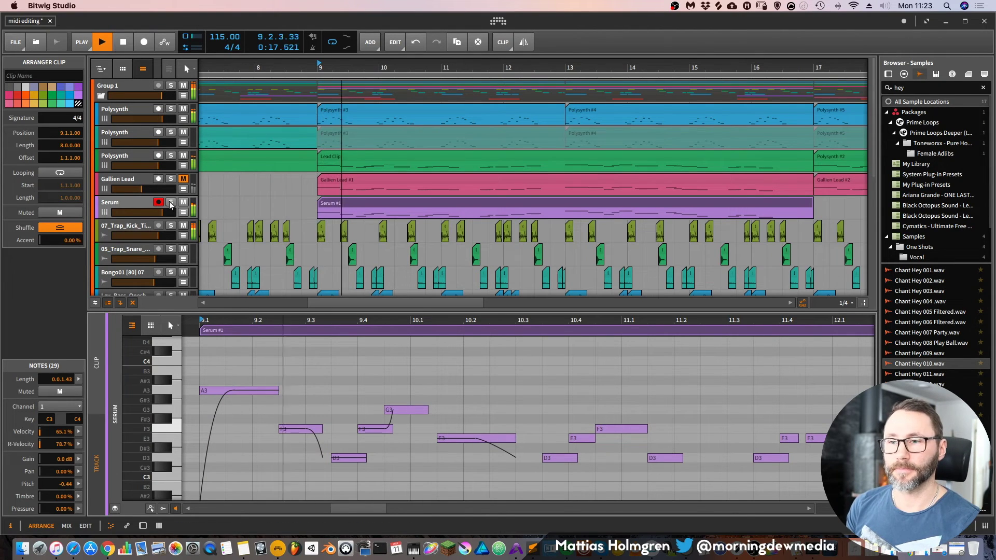
click(171, 202)
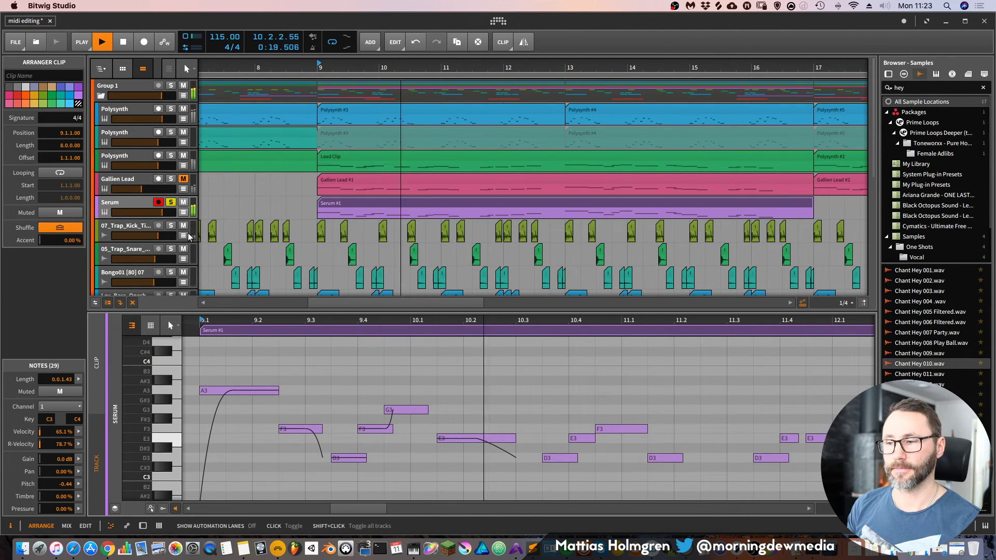
key(space)
key(space)
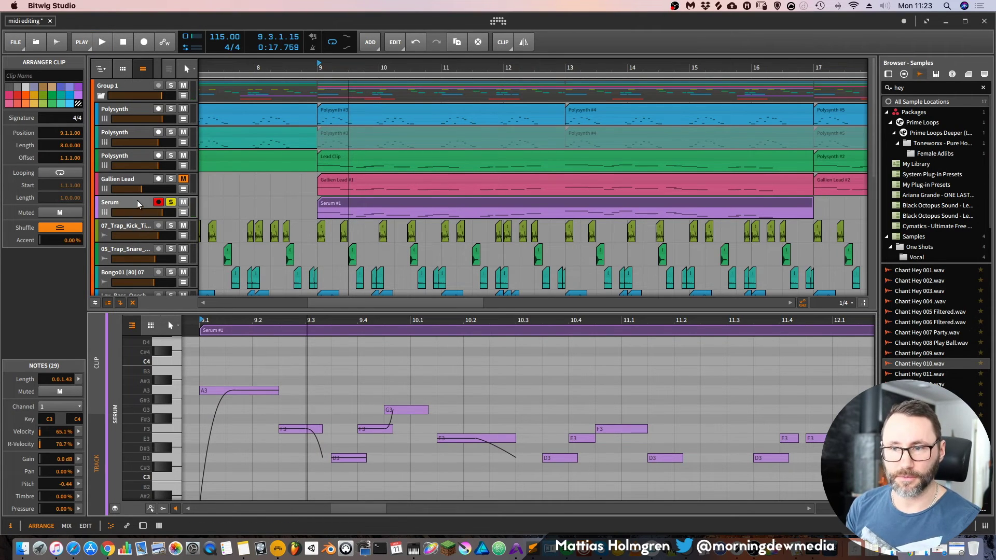
Step: Show the Serum track's device chain and enable Use MPE for the Serum device
key(d)
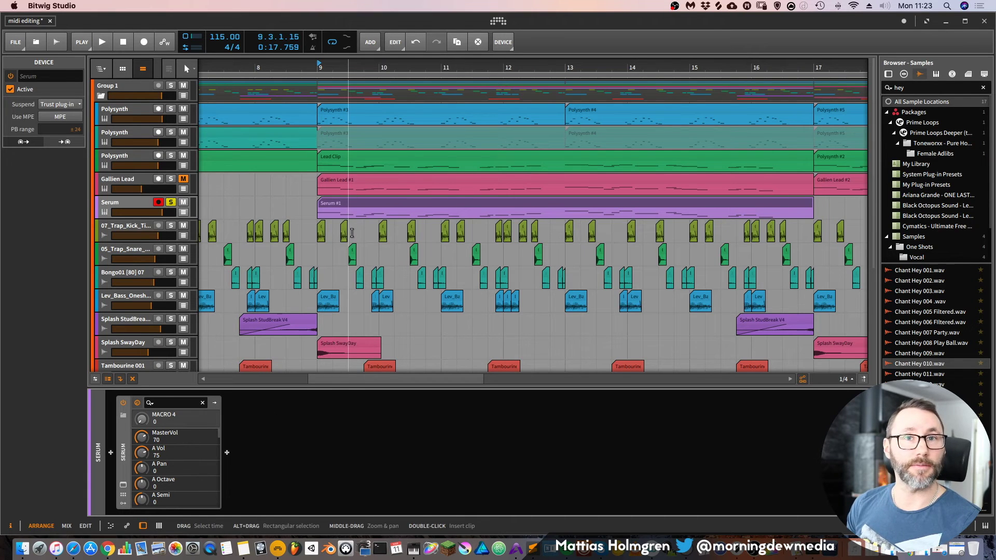
double_click(124, 456)
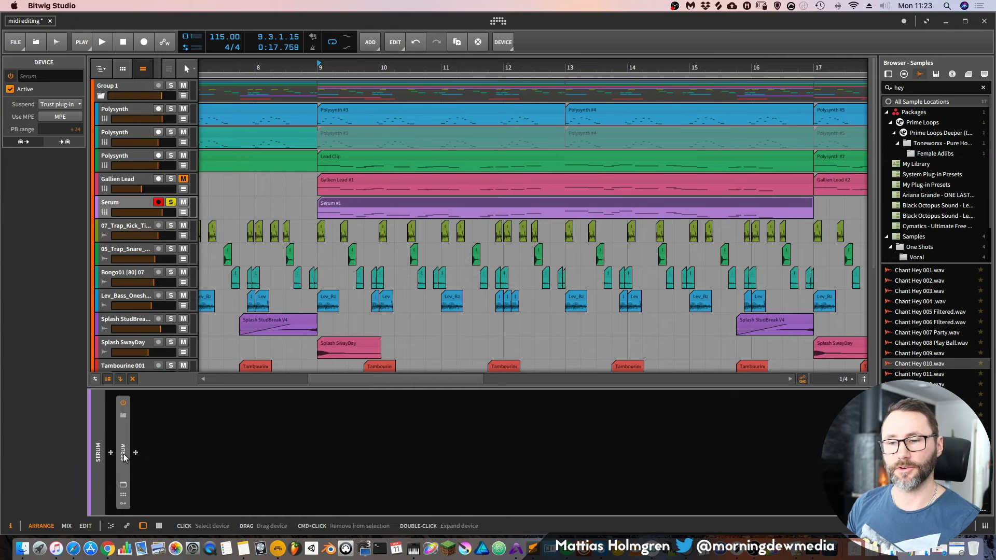
double_click(123, 456)
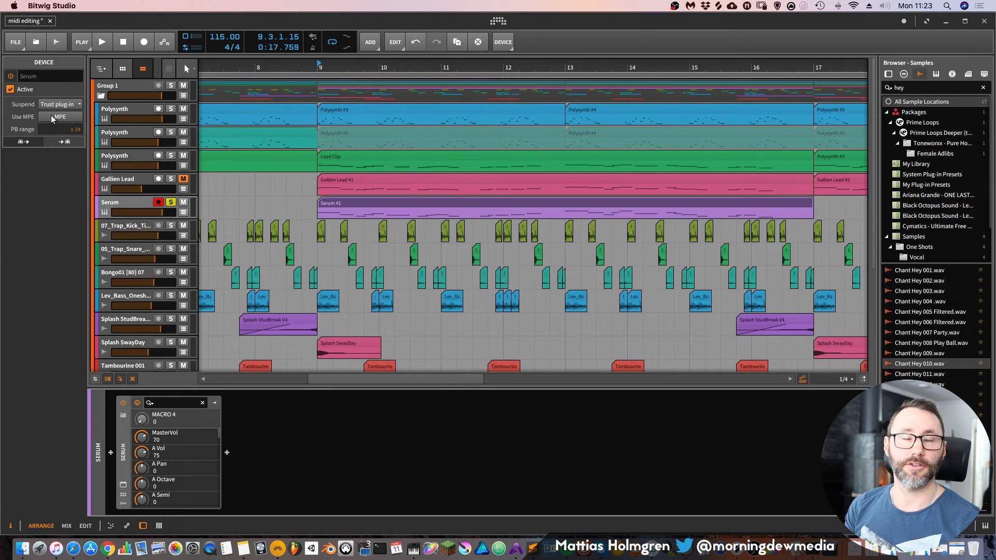
click(67, 120)
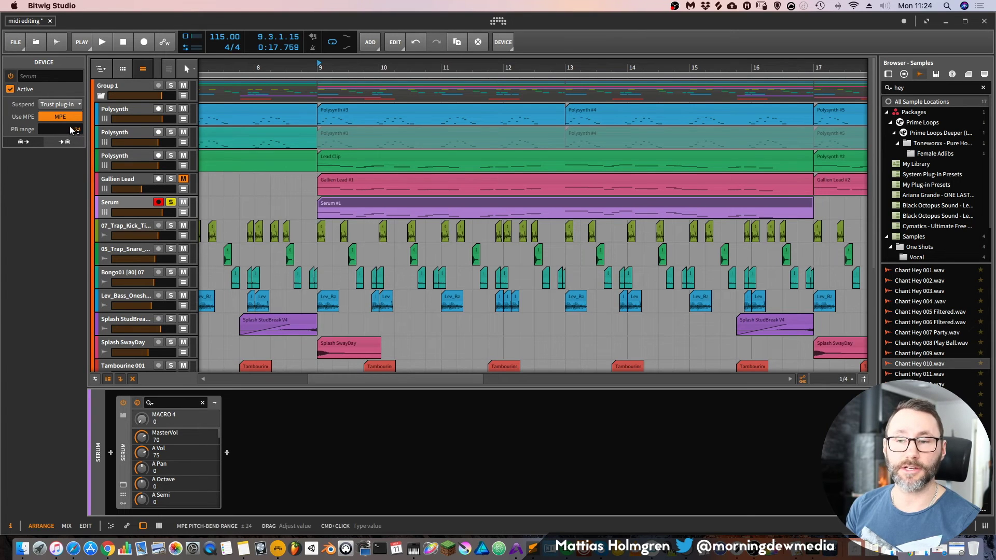
Step: Set Serum's pitch bend range to 24 up and -24 down in its plug-in window, and close the window
click(124, 485)
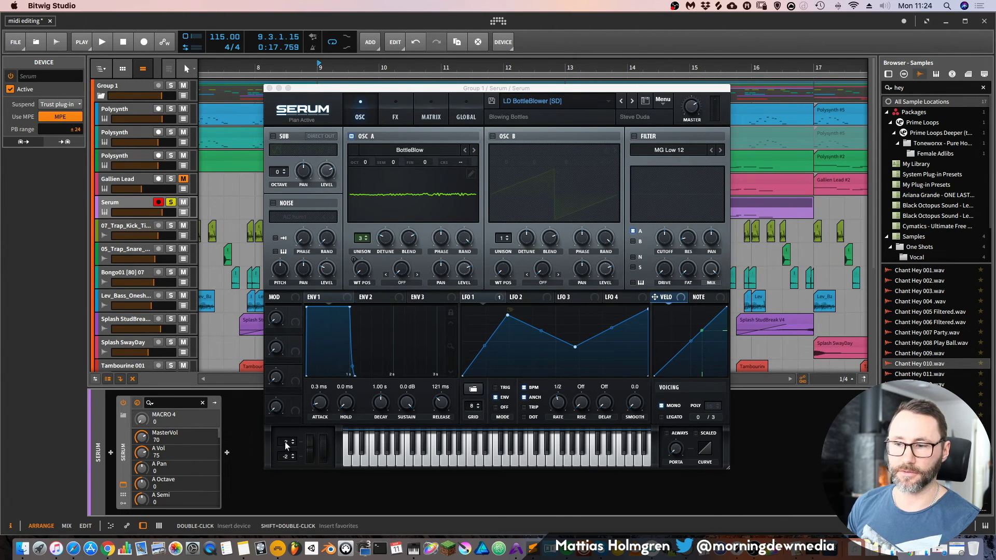
drag(284, 442, 289, 399)
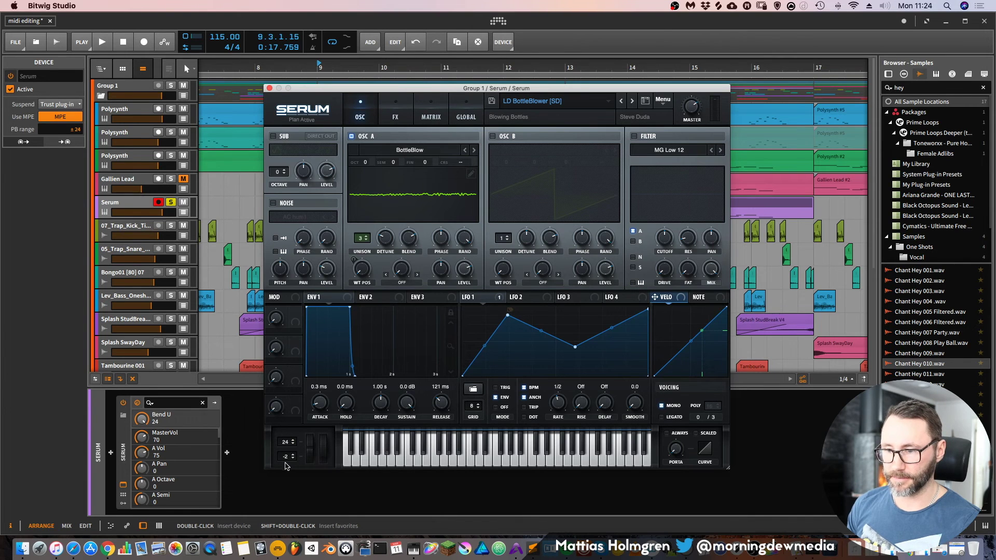
drag(286, 457, 286, 469)
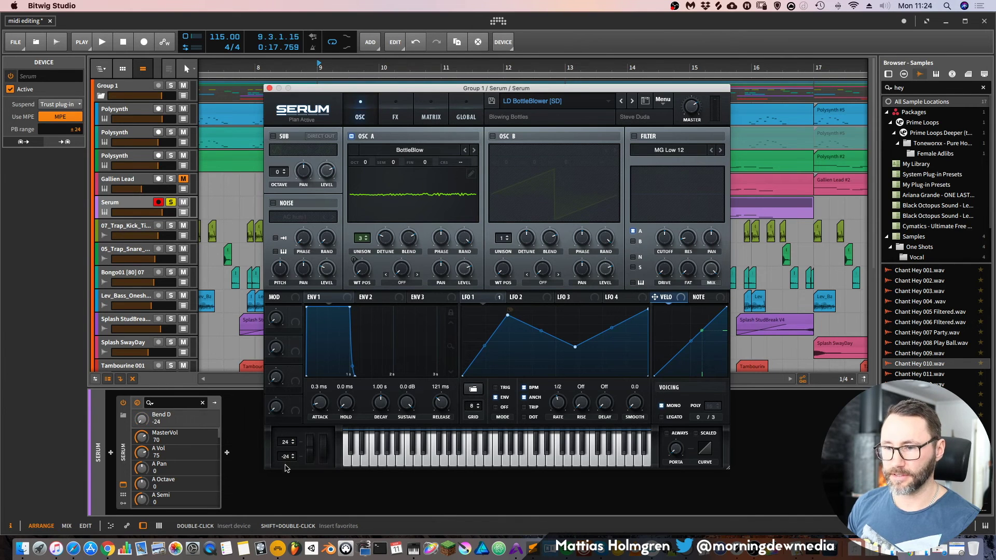
click(269, 89)
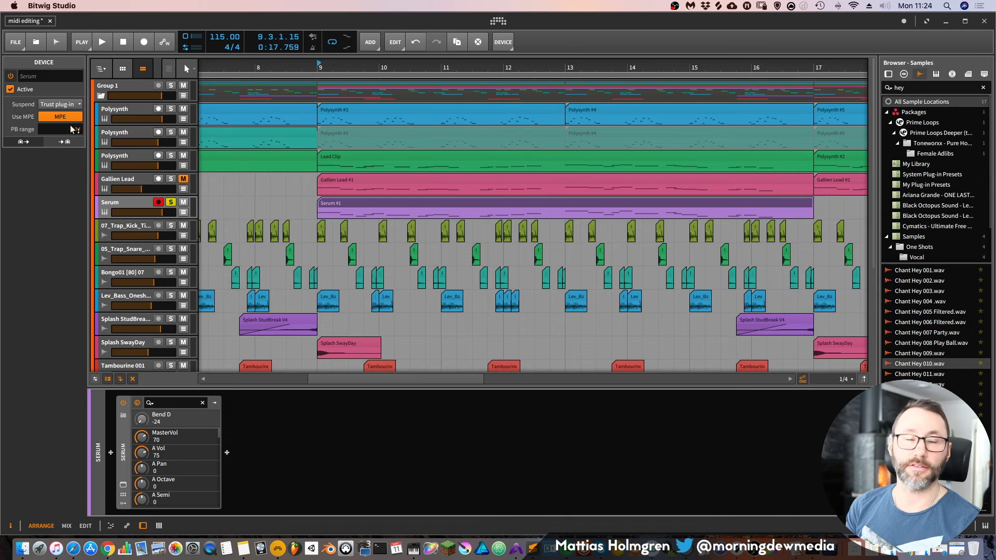
Step: Reopen the Serum #1 clip in the note editor and play its opening bar to hear the pitch curves through MPE
double_click(341, 207)
key(space)
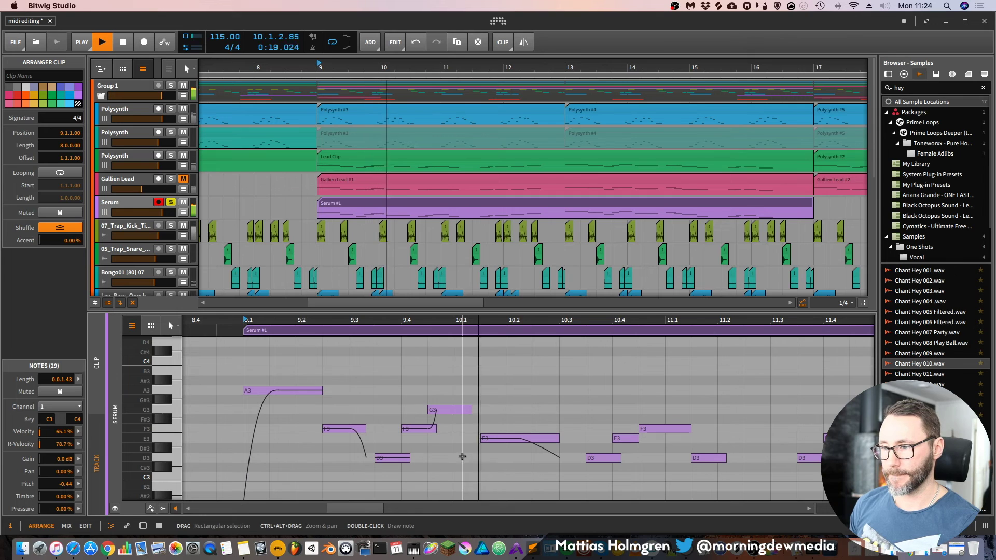
key(space)
click(427, 403)
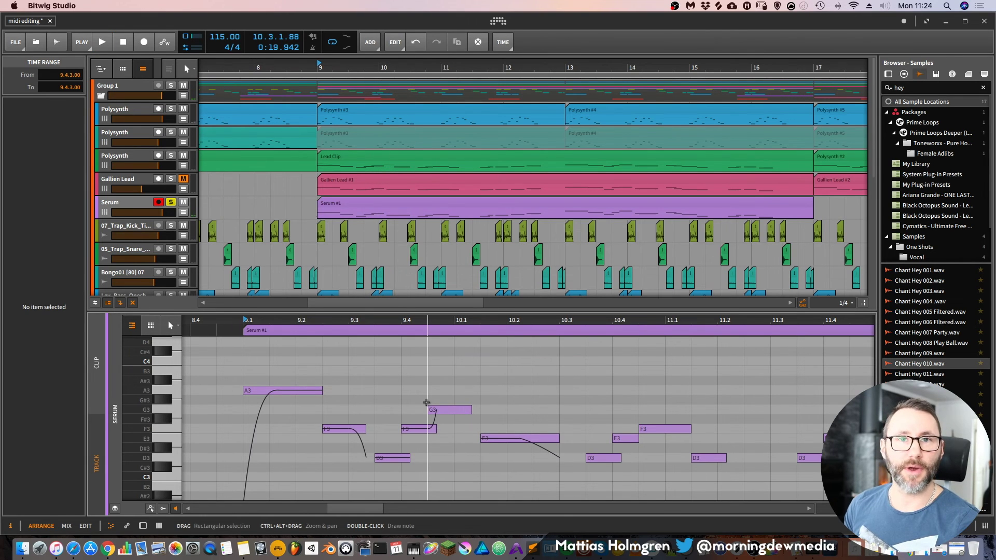